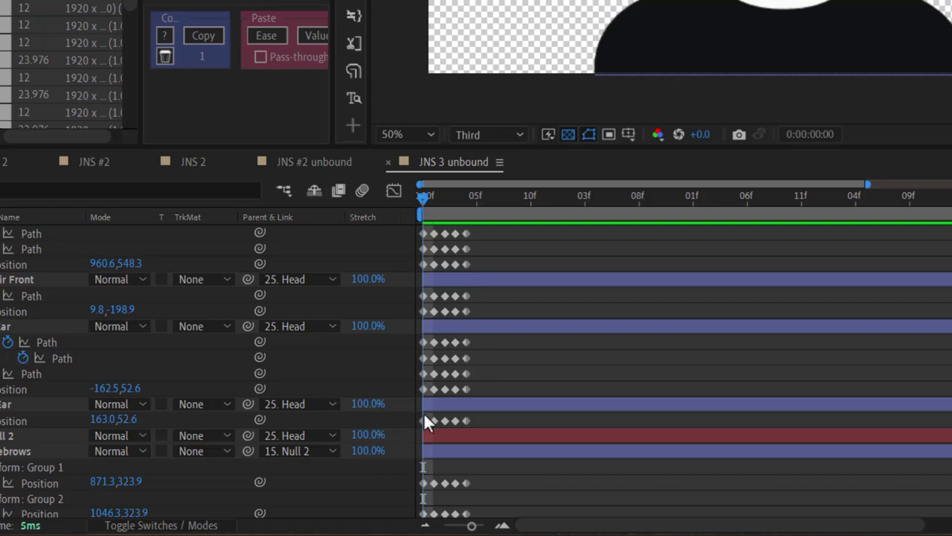
Step: Reveal the JNS 3 unbound keyframes, step frame by frame to the front-facing head, then begin a joystick for all layers
scroll(500, 350, "up", 3)
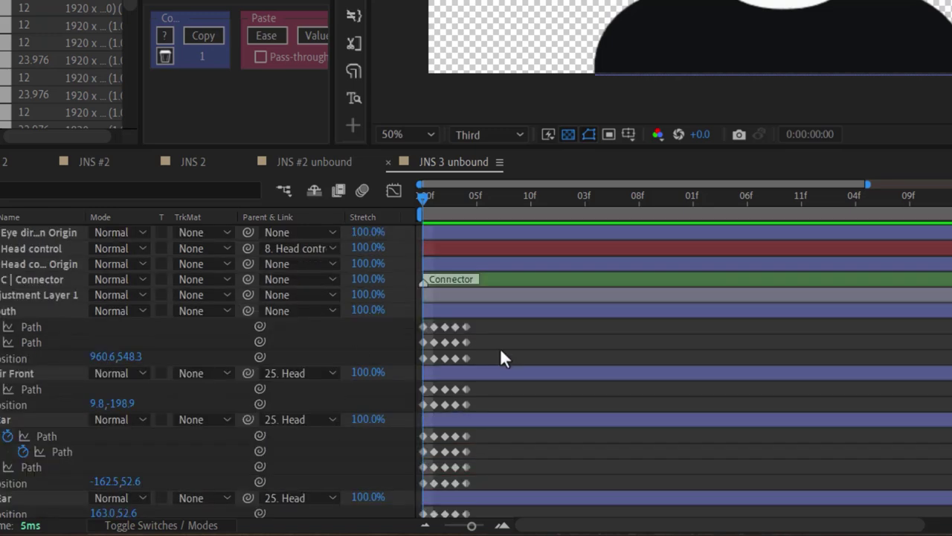
scroll(500, 350, "down", 5)
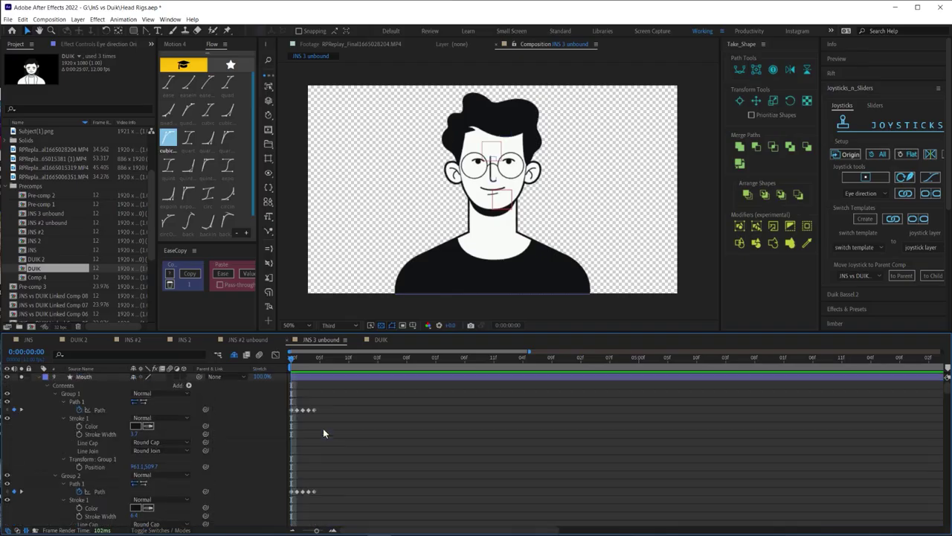
key("u")
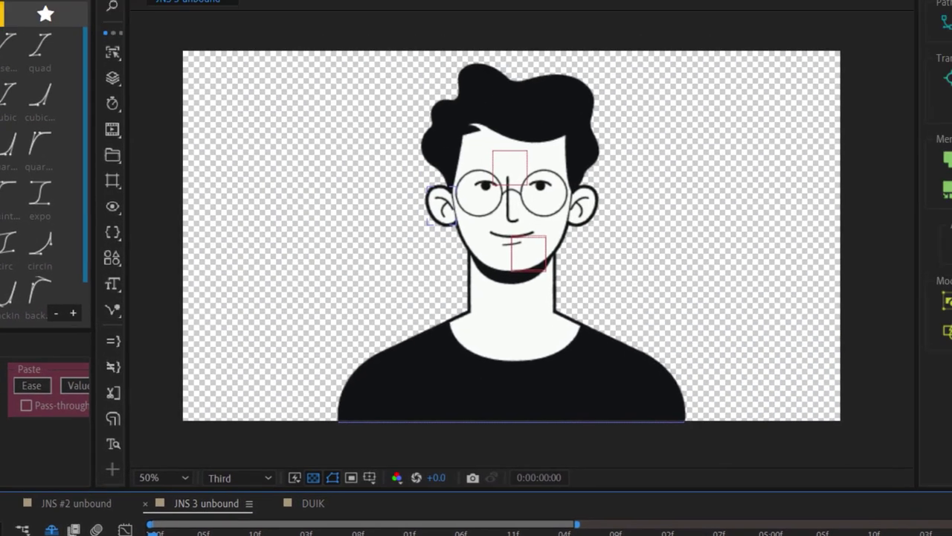
key("Page_Down")
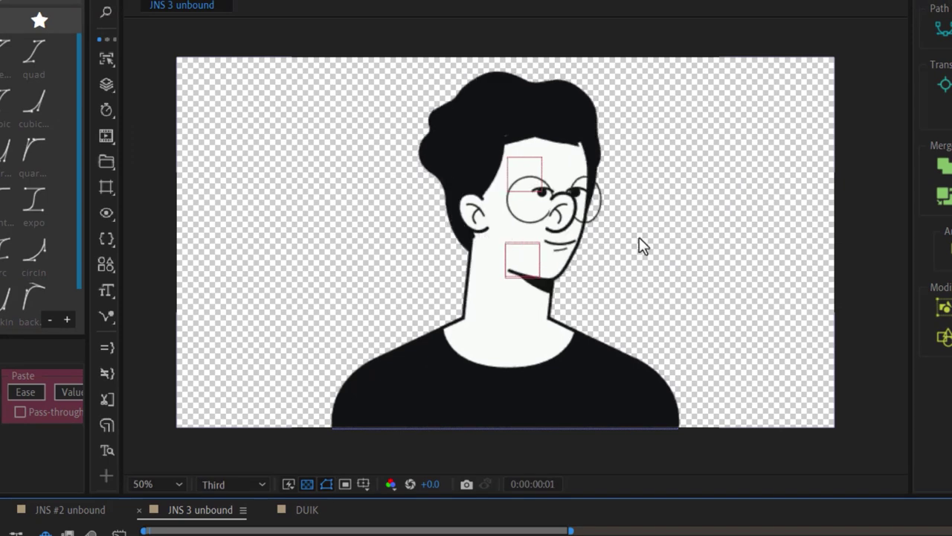
key("Page_Down")
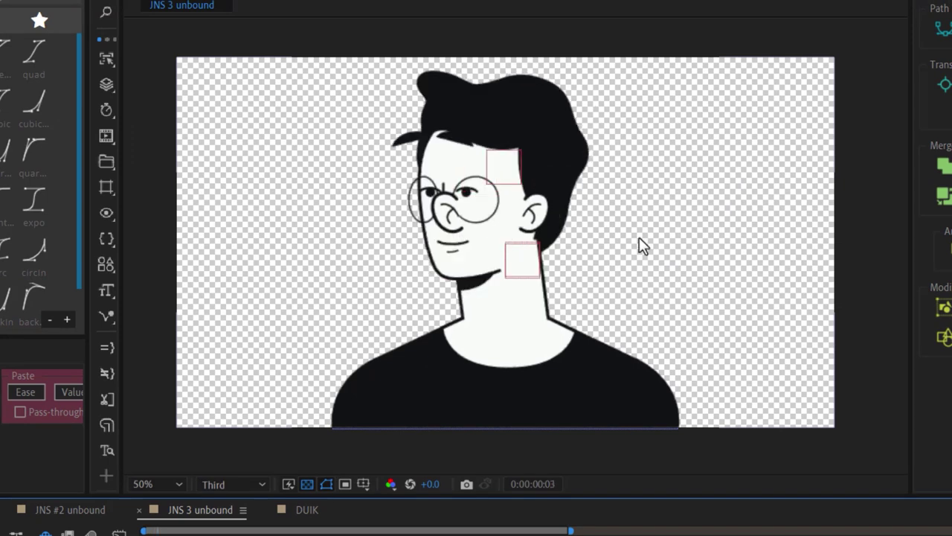
key("Page_Down")
key("Page_Down")
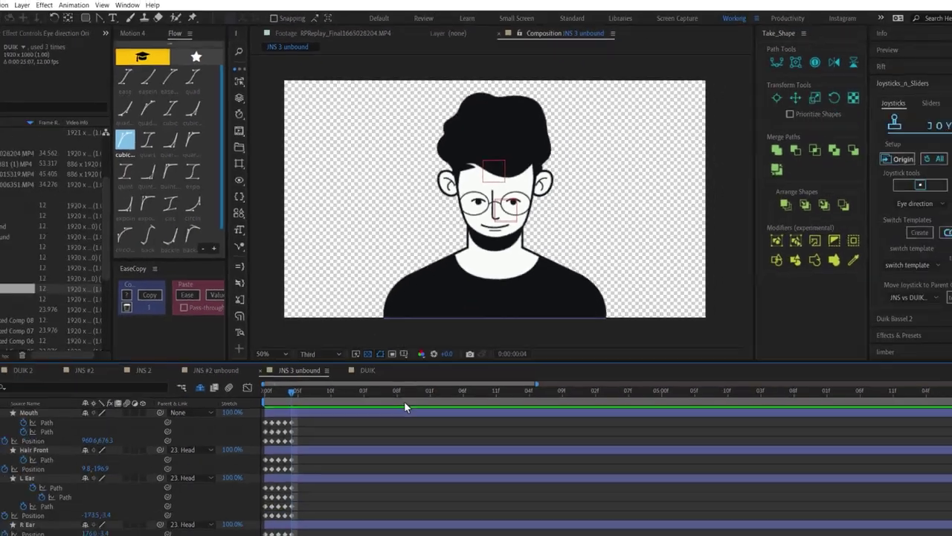
key("ctrl+a")
left_click(863, 178)
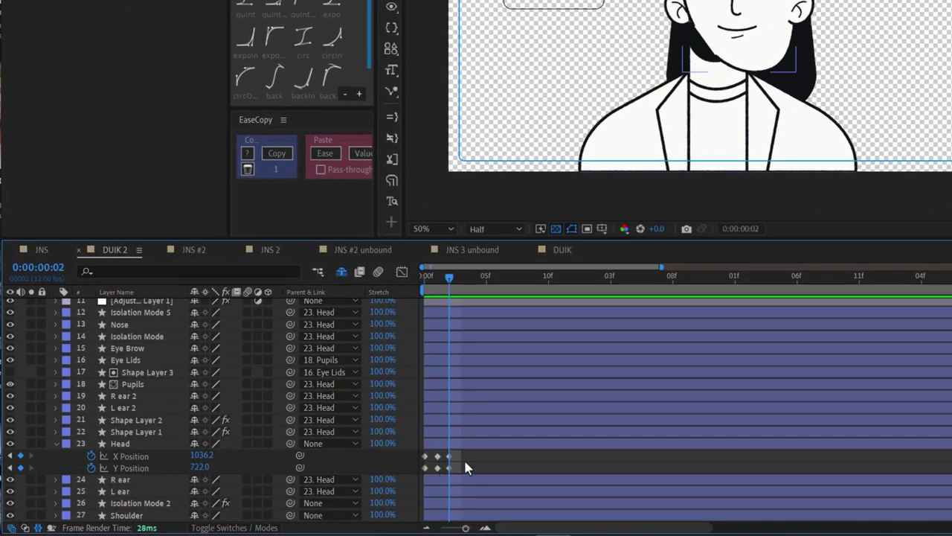
Step: Connect the Head layer's X Position to the Duik controller with the connector axis set to X
left_click(131, 456)
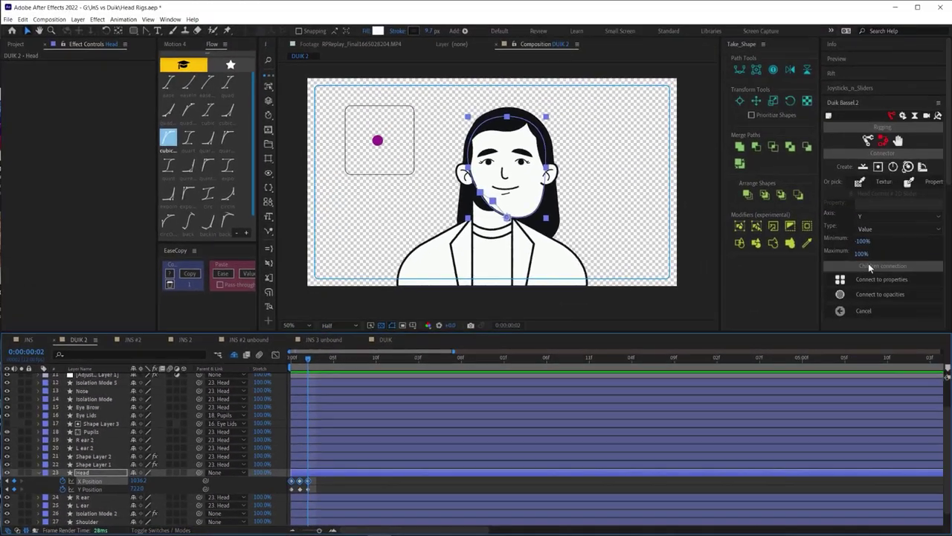
left_click(876, 217)
left_click(876, 224)
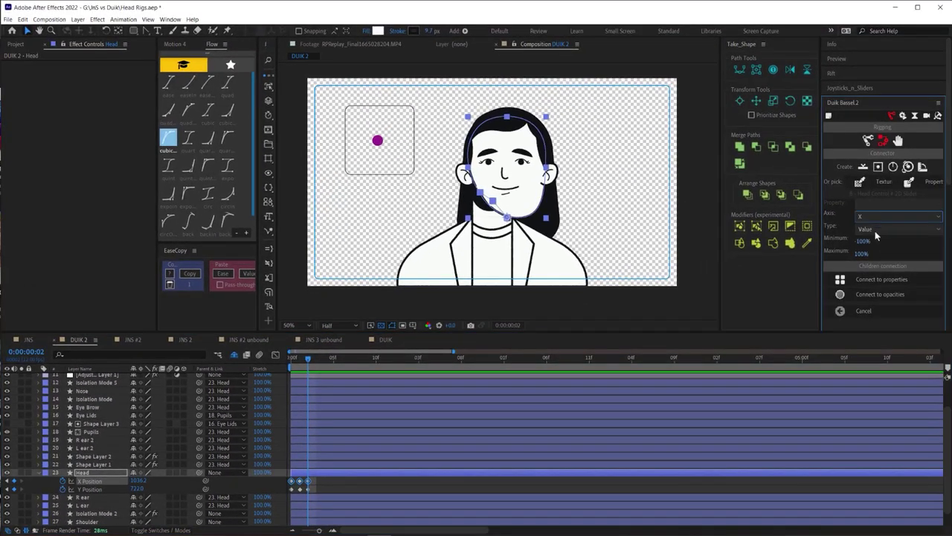
left_click(876, 279)
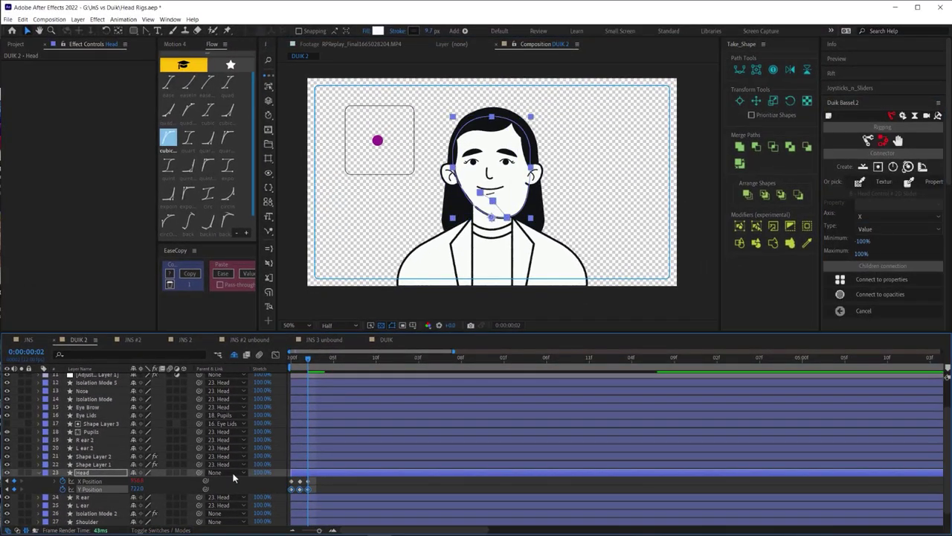
Step: Connect the Head's Y Position with the connector axis set to Y, then clear the selection
left_click(883, 216)
left_click(880, 224)
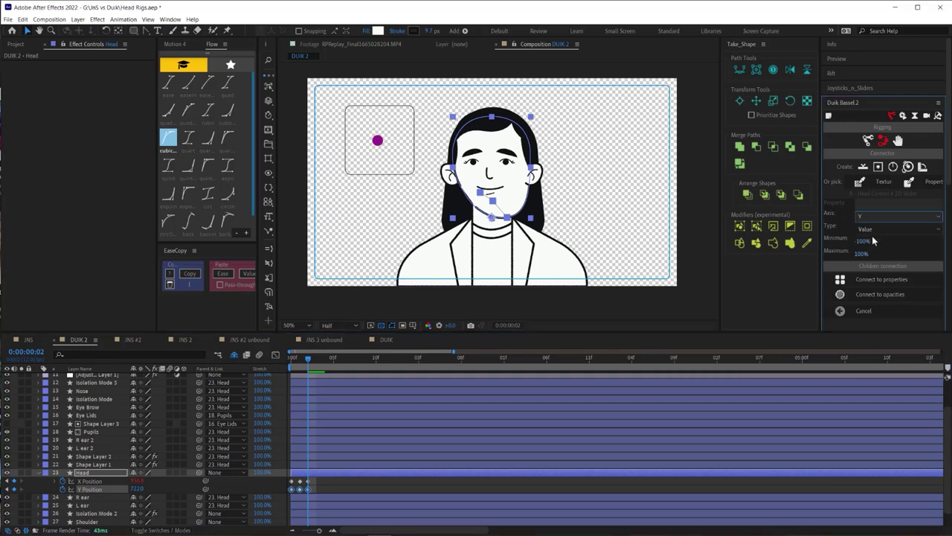
left_click(877, 280)
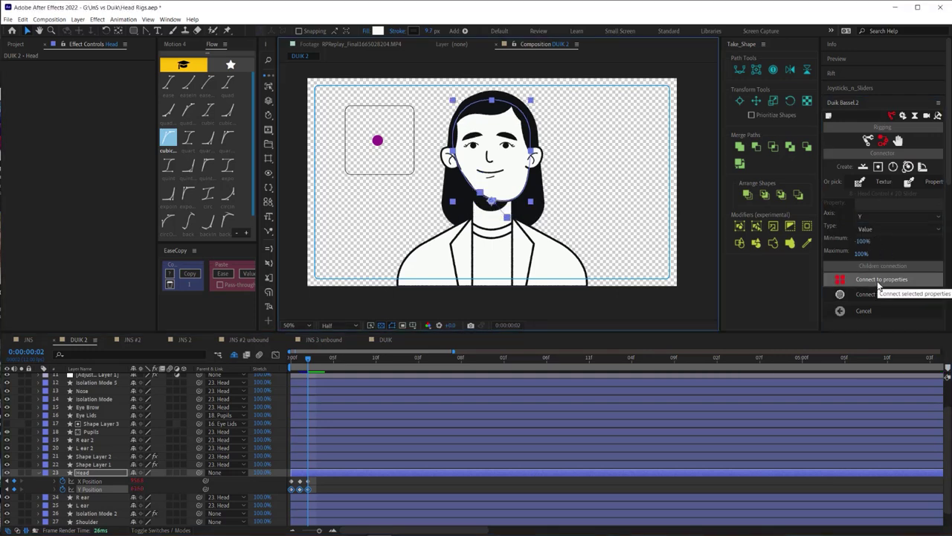
left_click(360, 478)
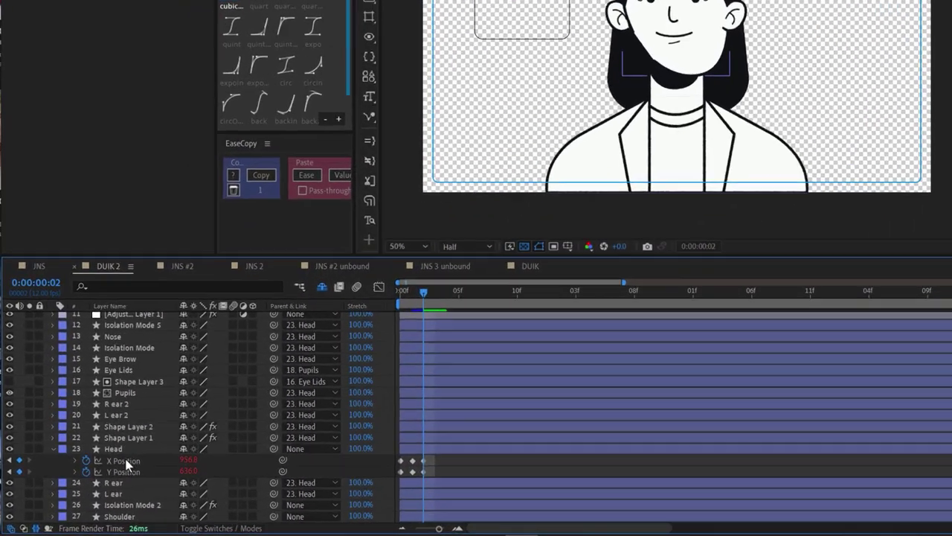
Step: Select the Head layer and reveal its Scale and Rotation beside the connected position
right_click(91, 481)
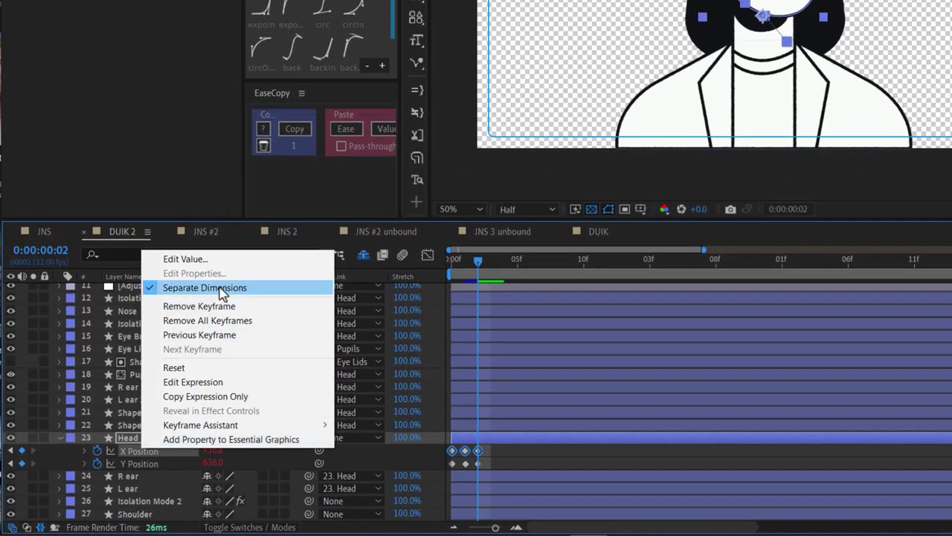
left_click(120, 431)
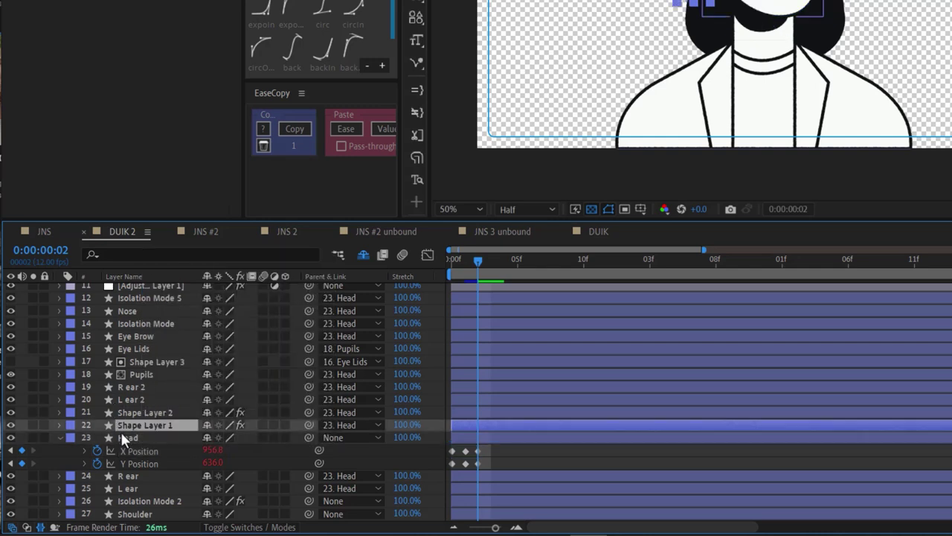
key("Return")
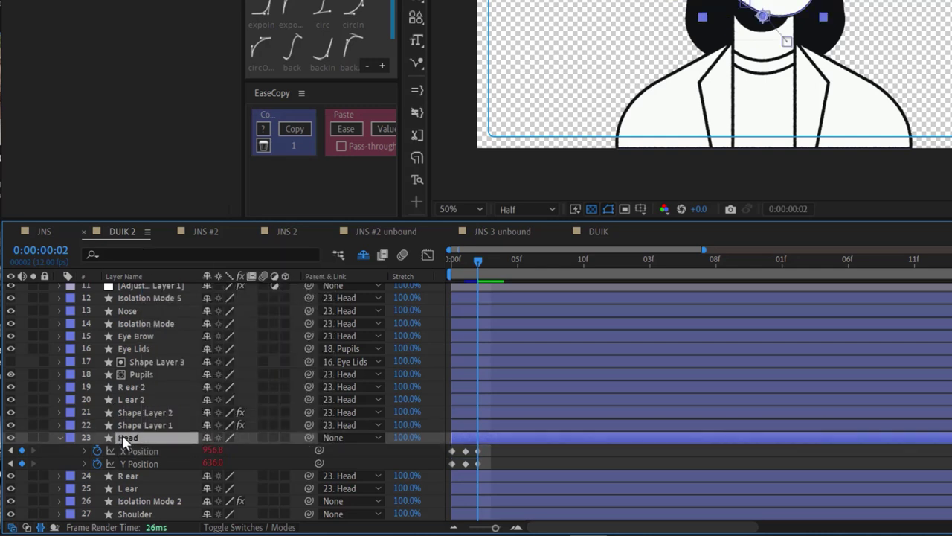
key("Return")
key("shift+s")
key("shift+r")
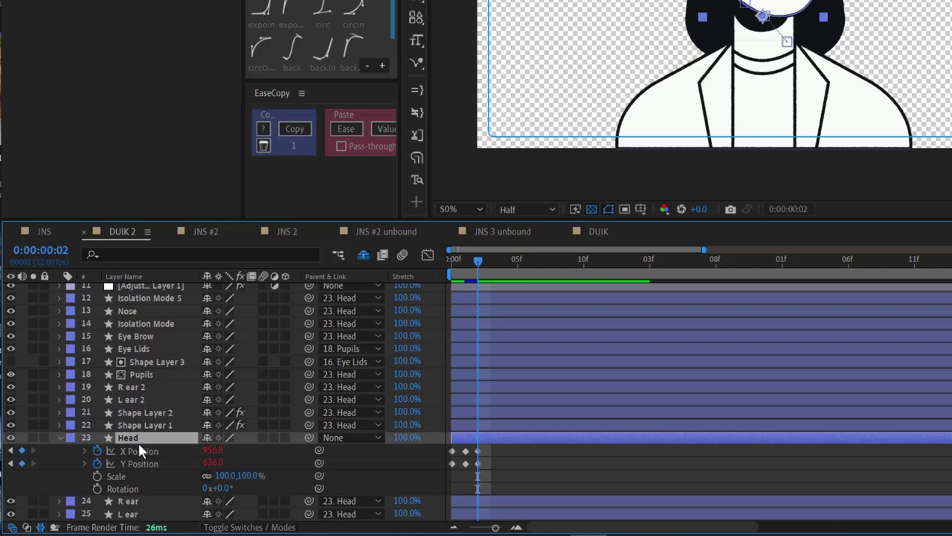
Step: Inspect the property options for the Head's Scale and Rotation, then reselect the Head layer
right_click(124, 476)
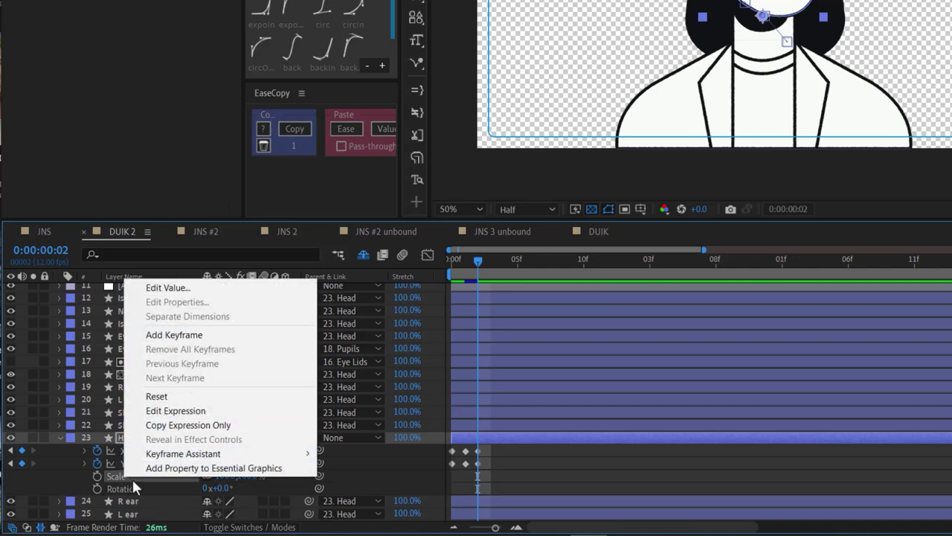
left_click(129, 483)
right_click(130, 484)
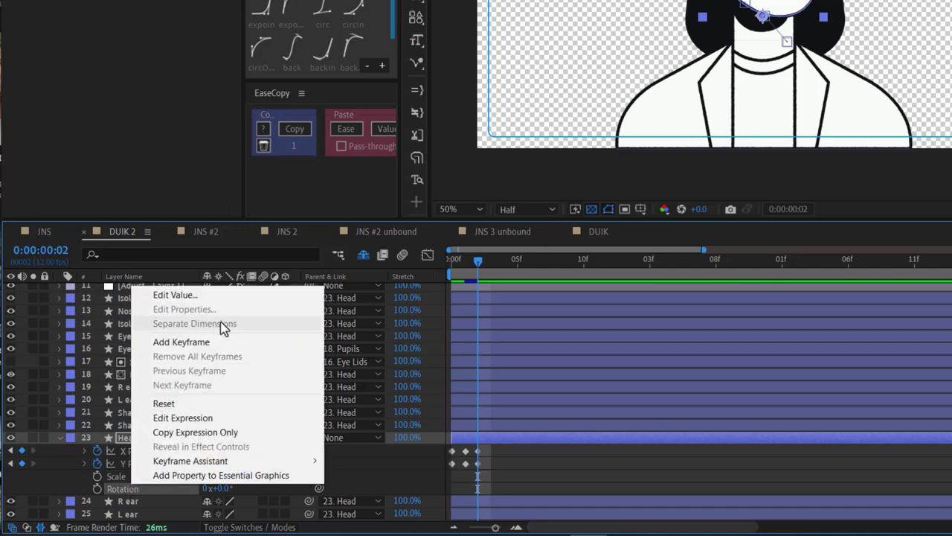
left_click(425, 469)
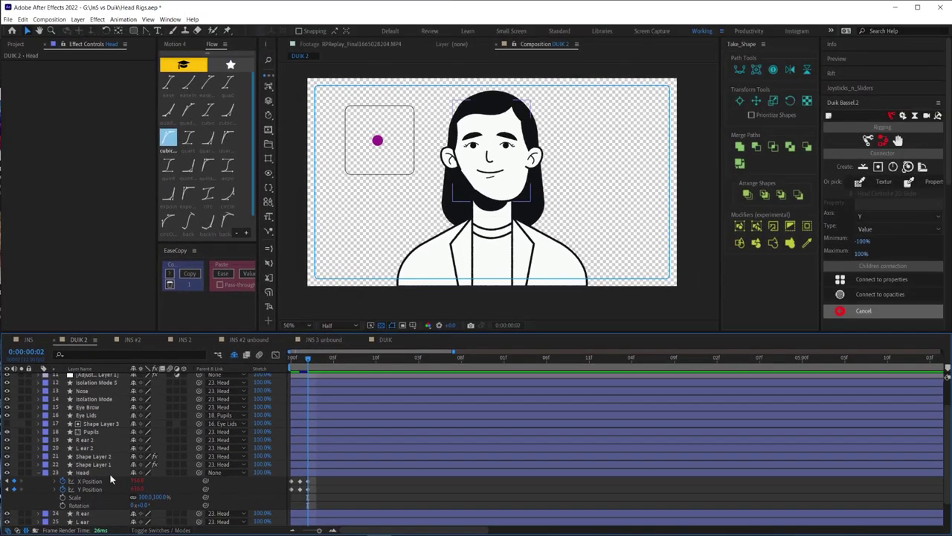
left_click(109, 473)
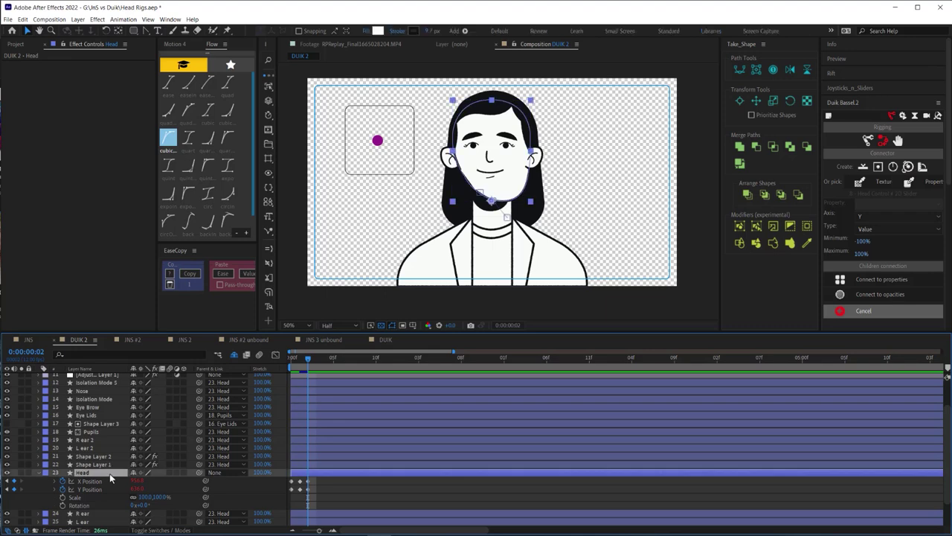
left_click(83, 498)
left_click(99, 473)
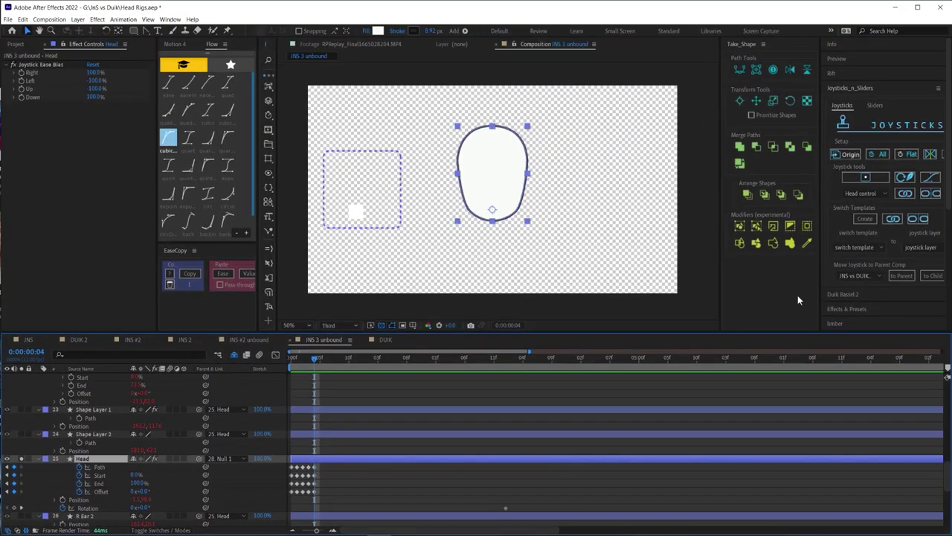
Step: Create a Head control joystick and swing it up, left and right to deform the plain head
left_click(905, 193)
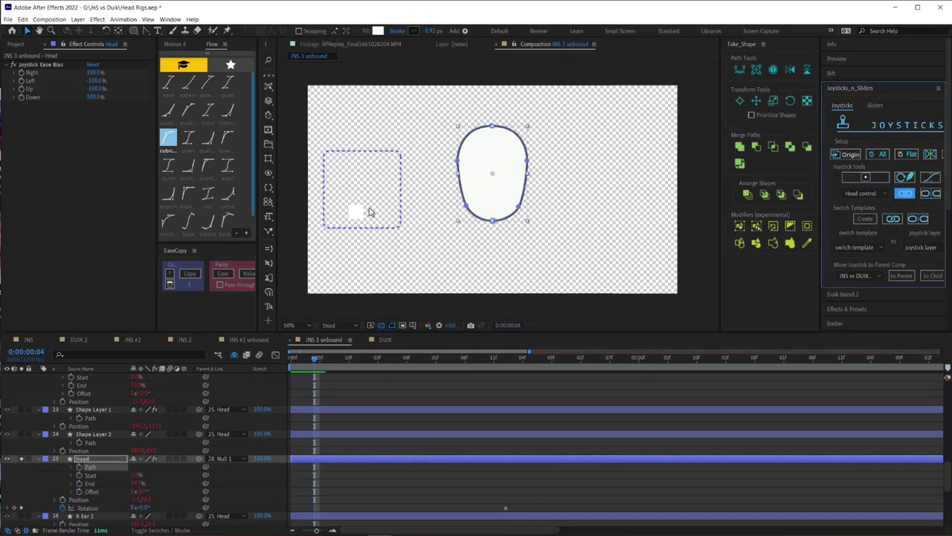
left_click_drag(358, 211, 357, 191)
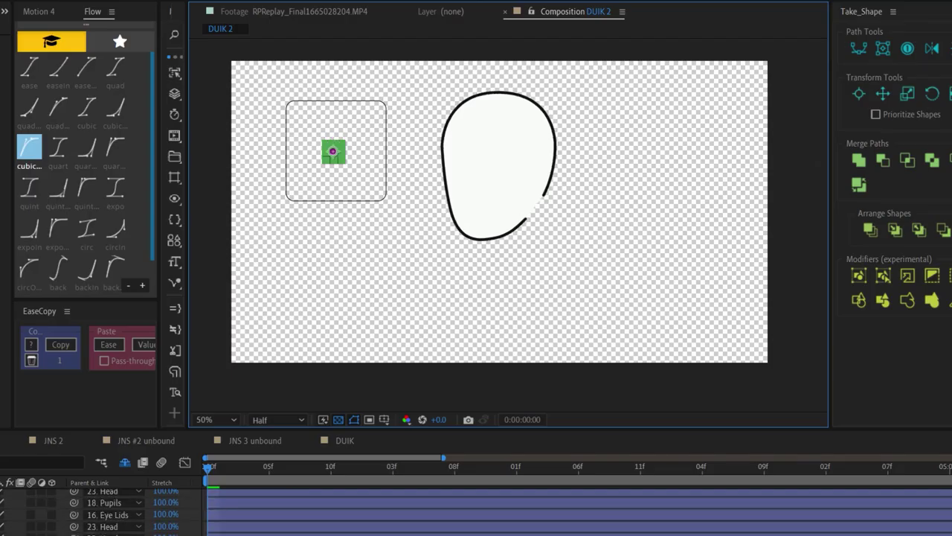
left_click(499, 239)
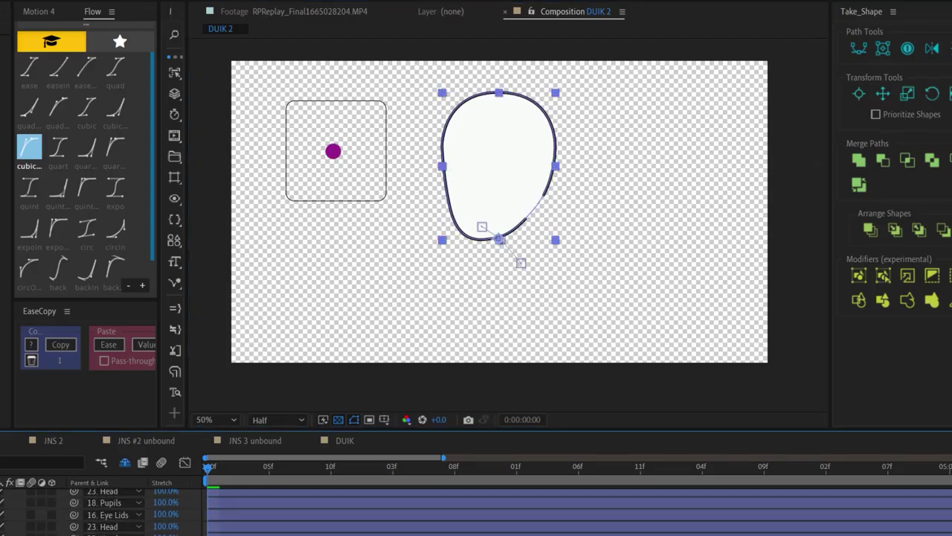
left_click(174, 310)
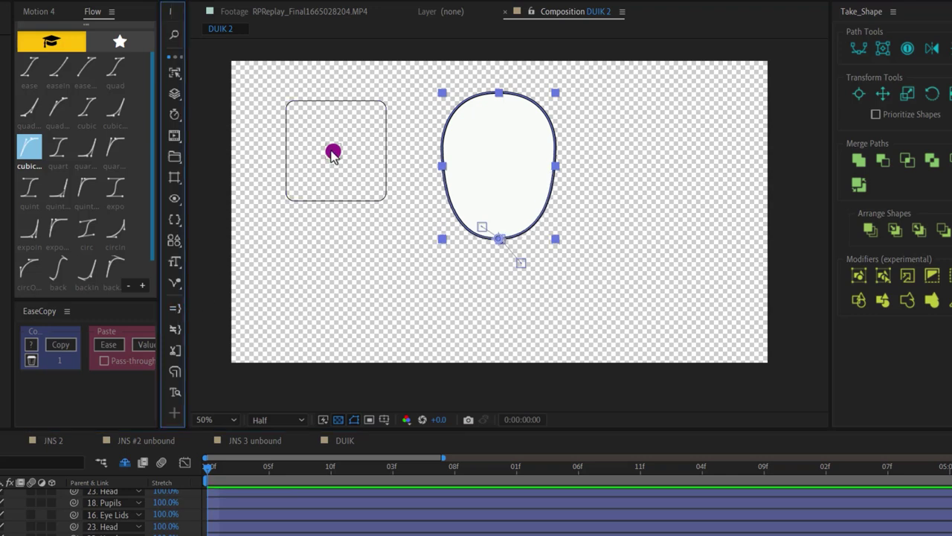
mouse_move(332, 153)
left_mouse_down()
mouse_move(287, 151)
mouse_move(380, 151)
mouse_move(339, 151)
mouse_move(334, 94)
mouse_move(322, 214)
mouse_move(330, 98)
mouse_move(334, 176)
mouse_move(349, 143)
mouse_move(392, 144)
mouse_move(293, 144)
mouse_move(339, 149)
left_mouse_up()
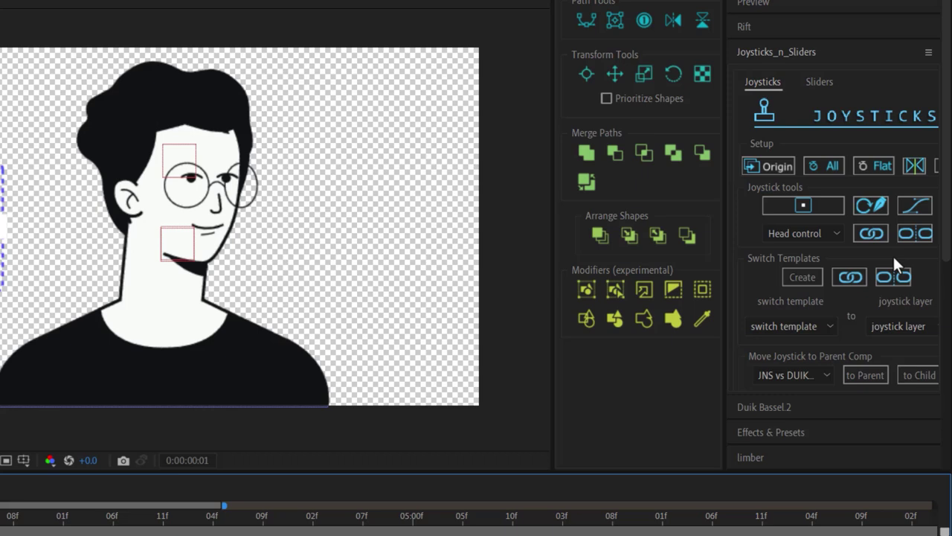
Step: Unbind the layers from Head control, check the Glasses position keyframes, then bind every layer back
left_click(851, 276)
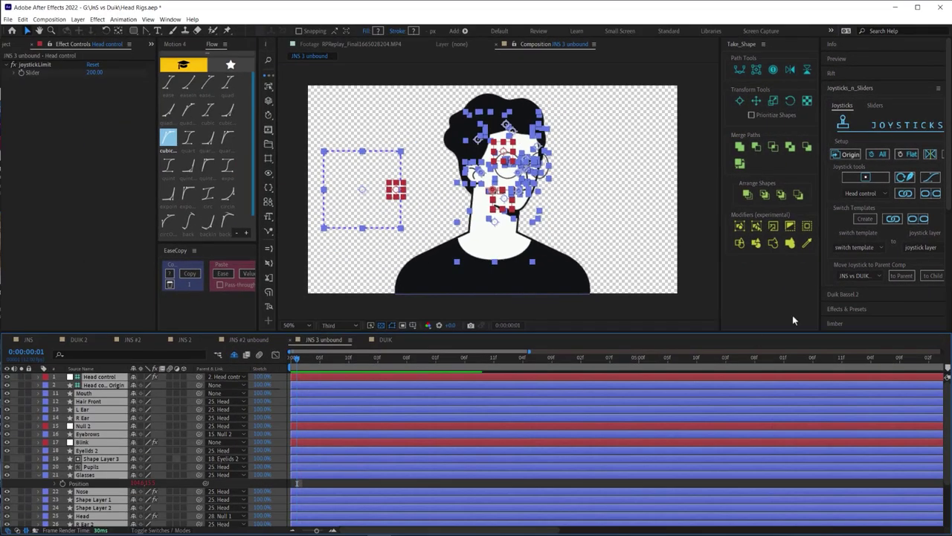
left_click(927, 194)
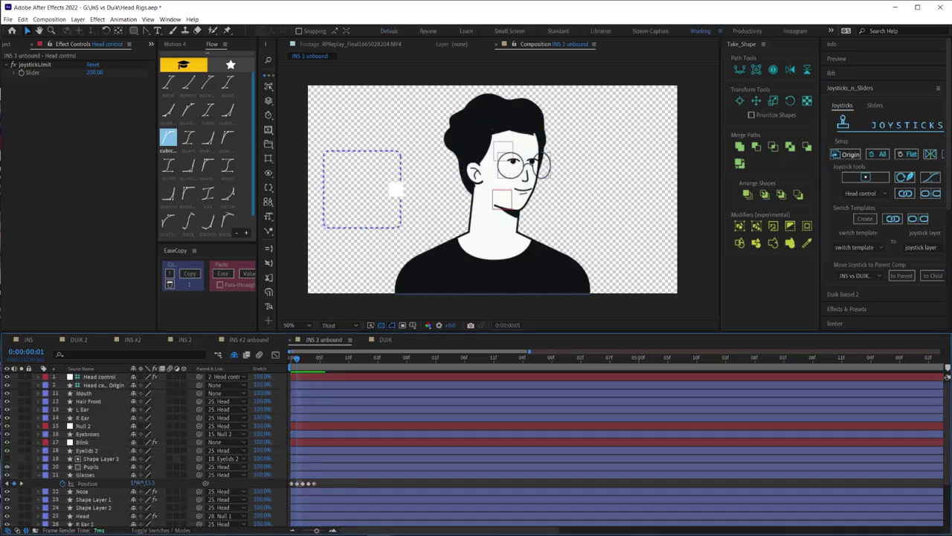
left_click(341, 478)
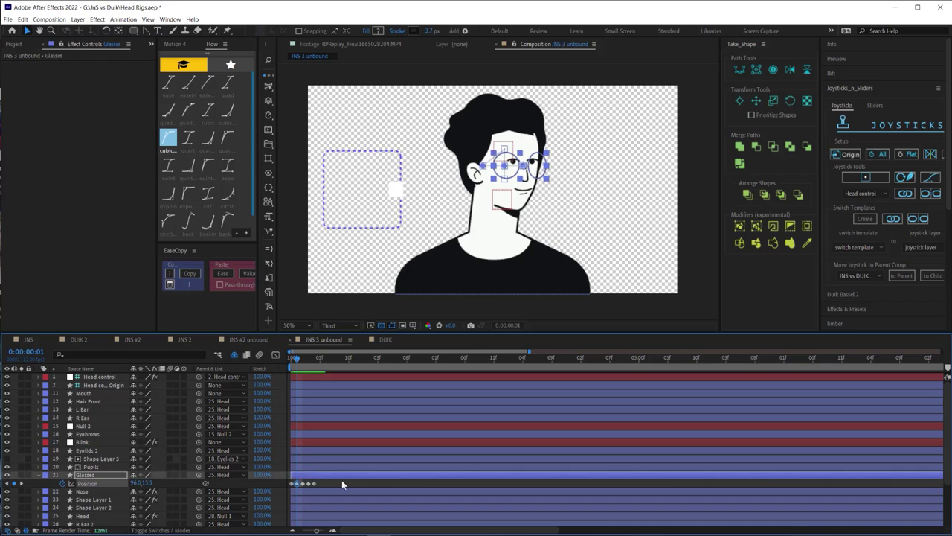
key("ctrl+a")
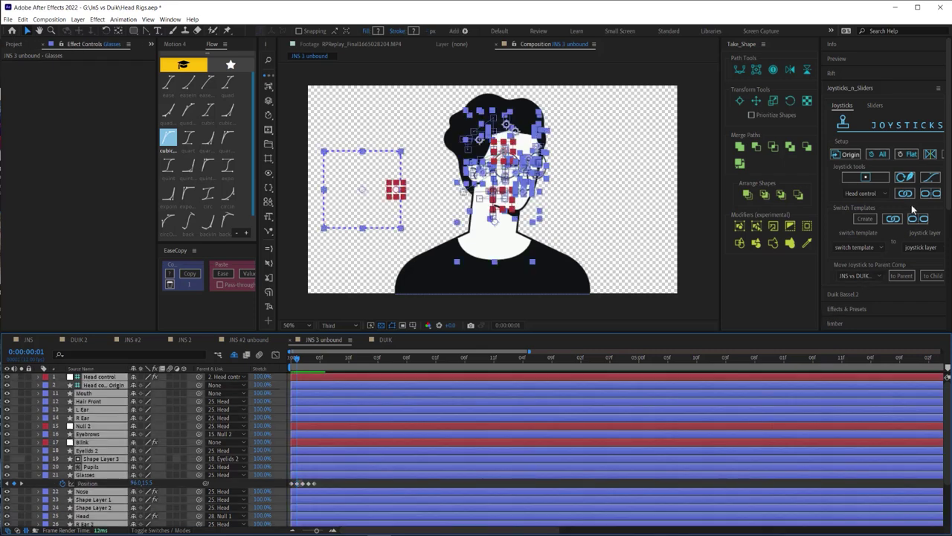
left_click(904, 192)
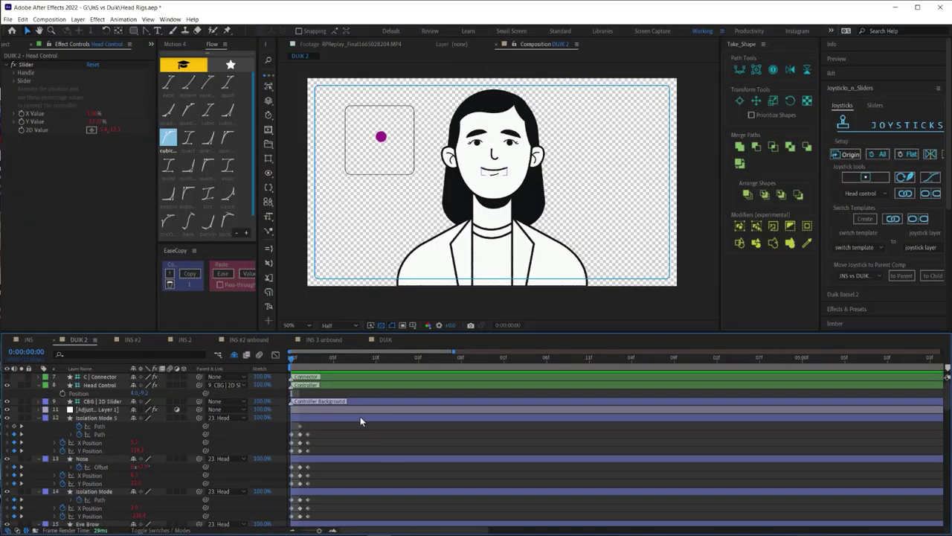
Step: Show the Duik connector expressions on the Isolation Mode 5 mouth Path and X Position
left_click(844, 293)
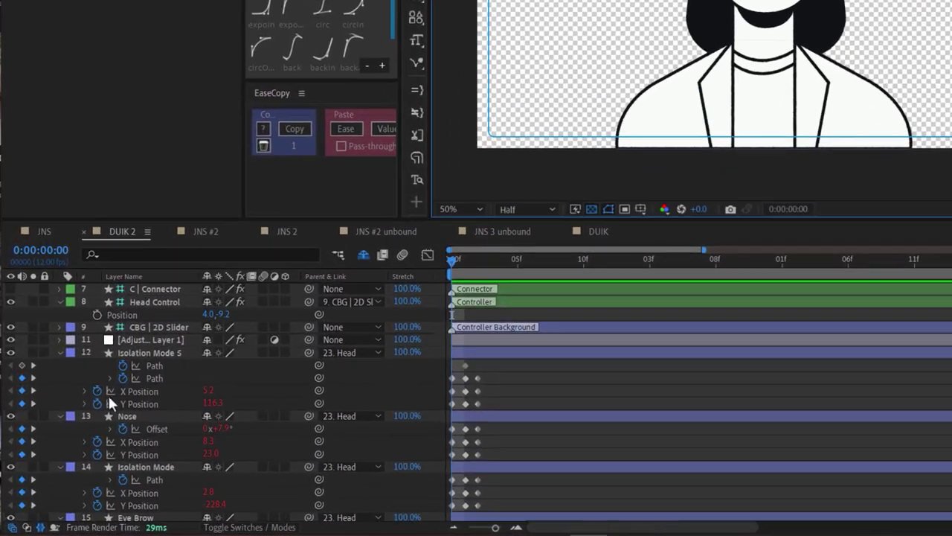
left_click(109, 377)
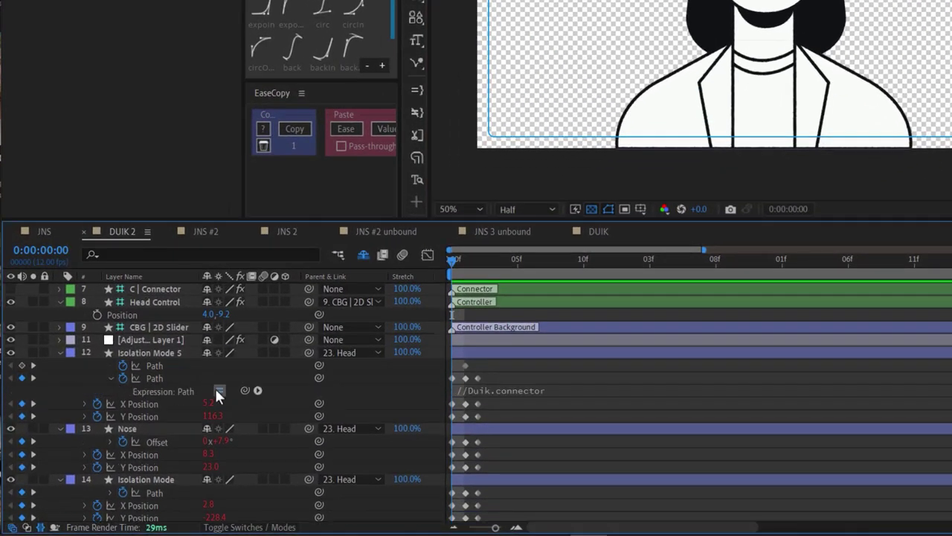
left_click(84, 403)
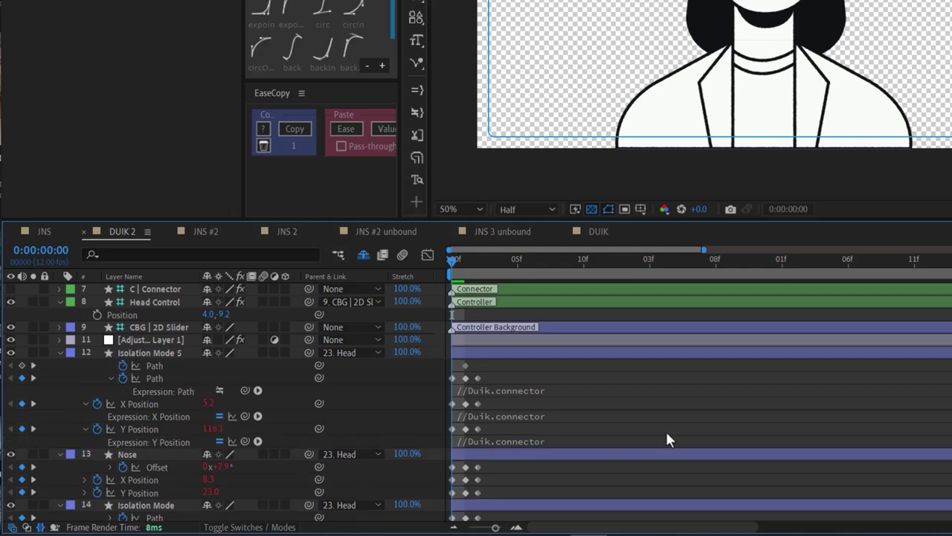
Step: Turn the head with the Head Control controller, re-centre it, then select the Isolation Mode 5 layer
left_click(592, 0)
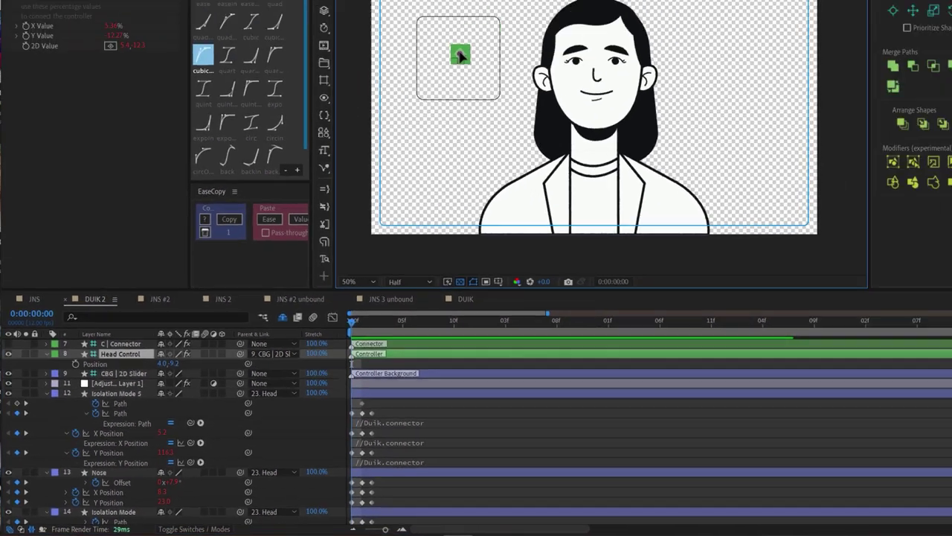
mouse_move(460, 56)
left_mouse_down()
mouse_move(473, 64)
mouse_move(459, 67)
left_mouse_up()
left_click_drag(380, 147, 378, 145)
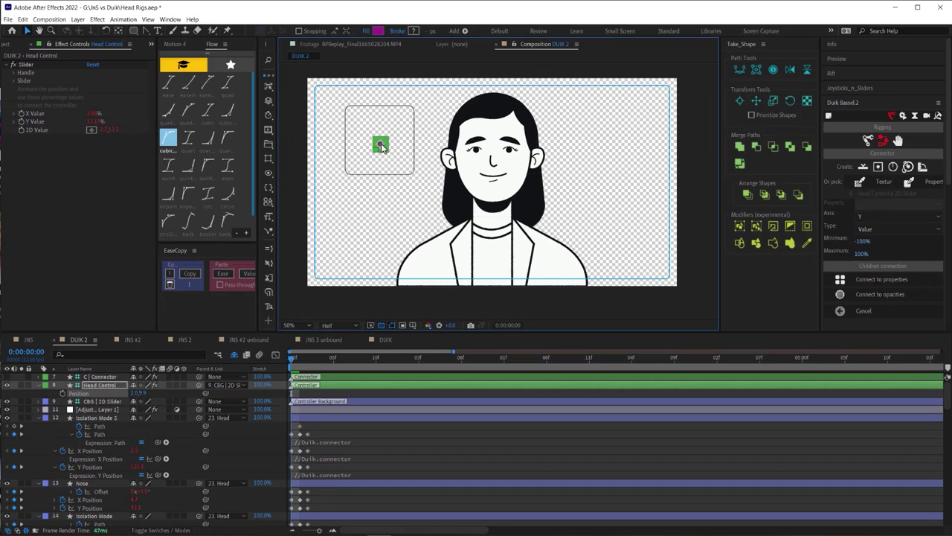
left_click(100, 433)
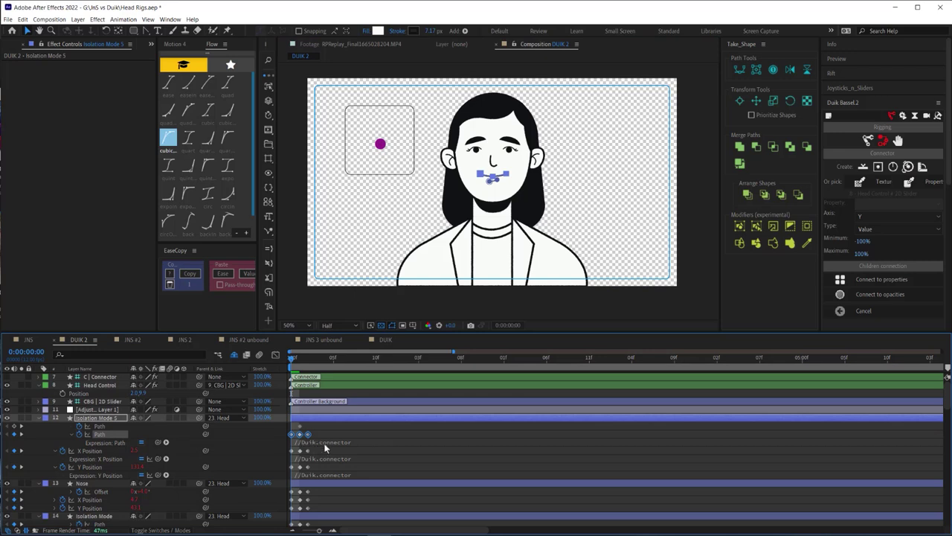
left_click(103, 419)
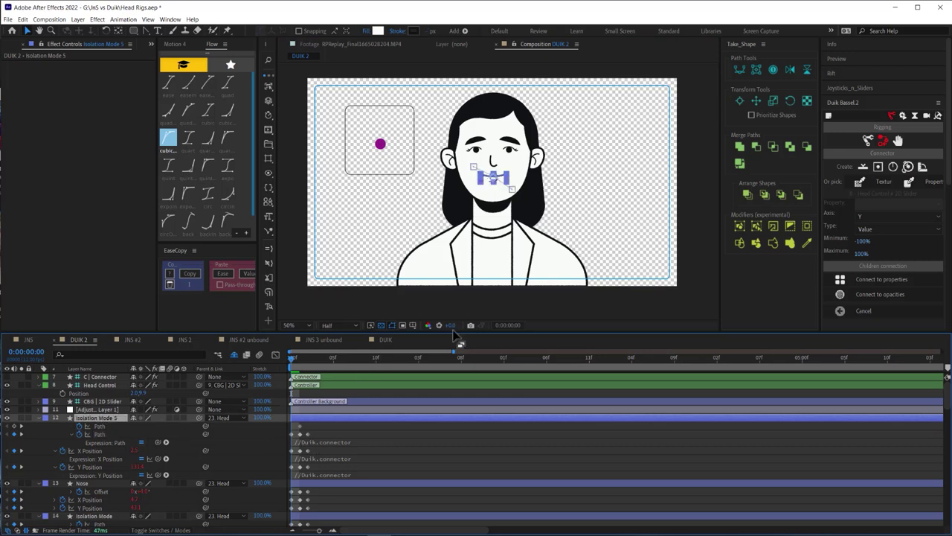
Step: Drag the Head Control controller to turn the head fully toward screen right
left_click(380, 144)
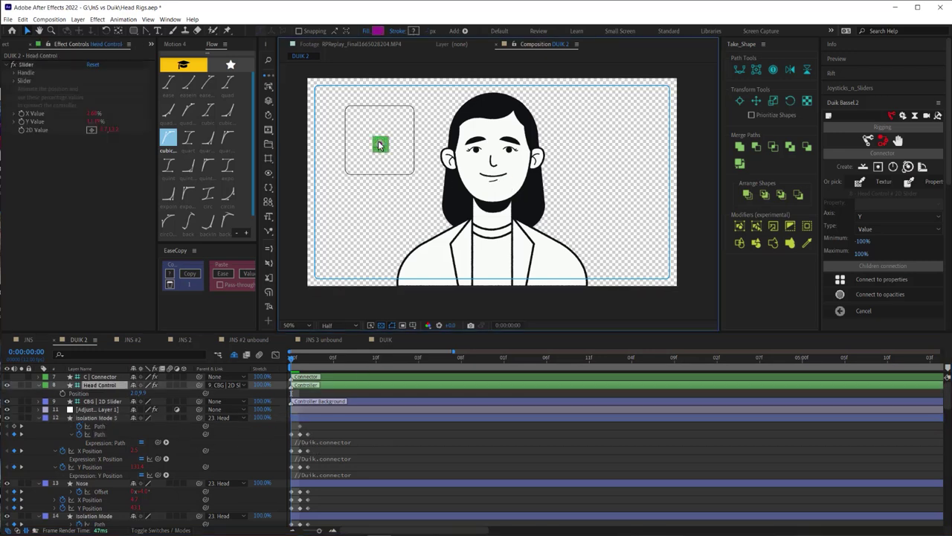
left_click_drag(379, 145, 410, 143)
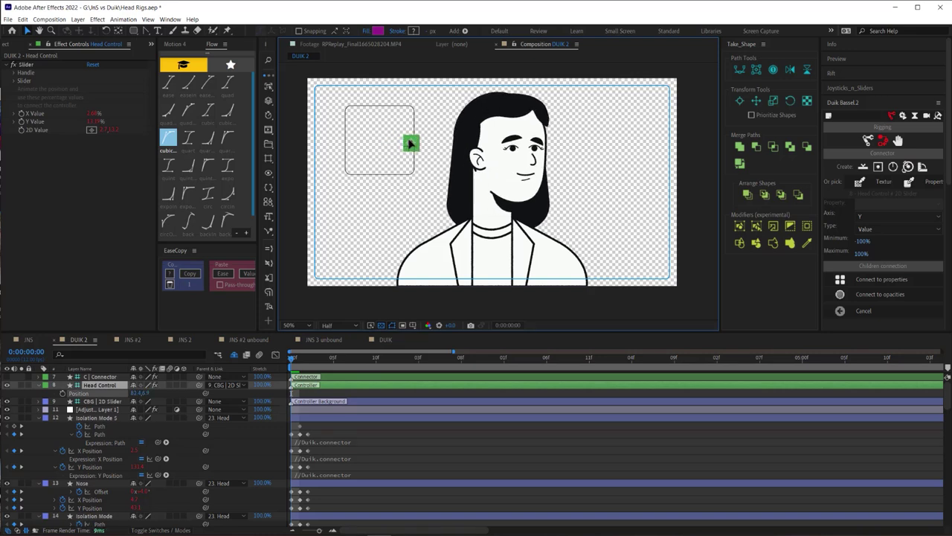
left_click(536, 163)
scroll(93, 502, "down", 3)
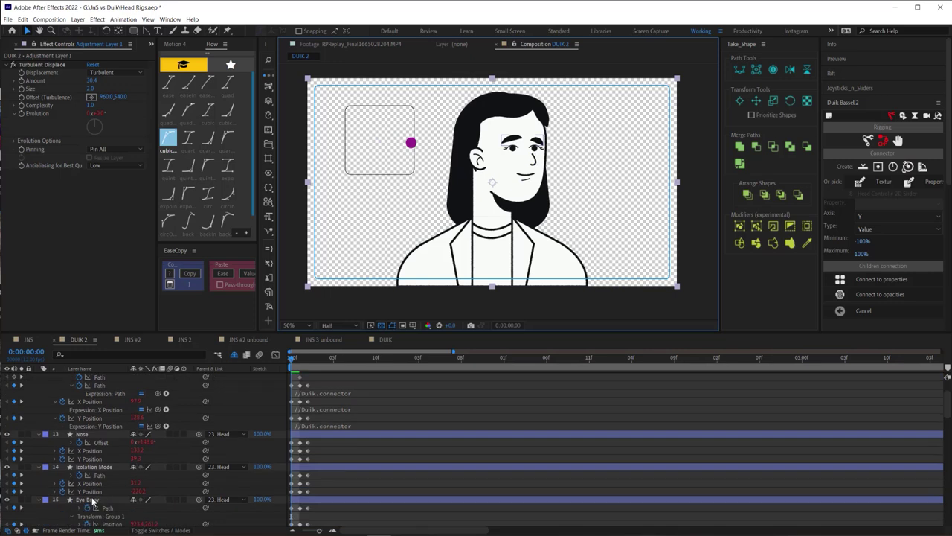
Step: Step through the Nose X Position keyframes, return the head to front-facing, and select Nose Y Position
left_click(90, 451)
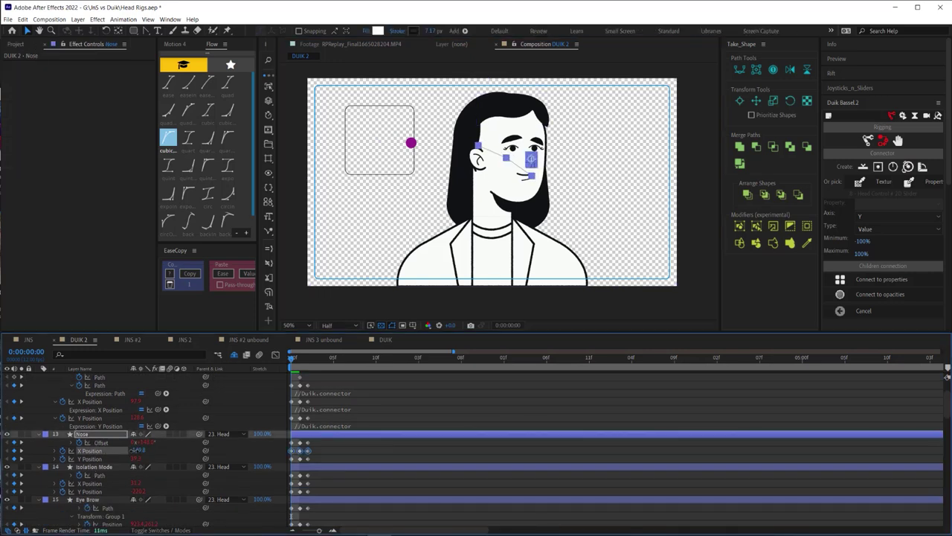
key("F2")
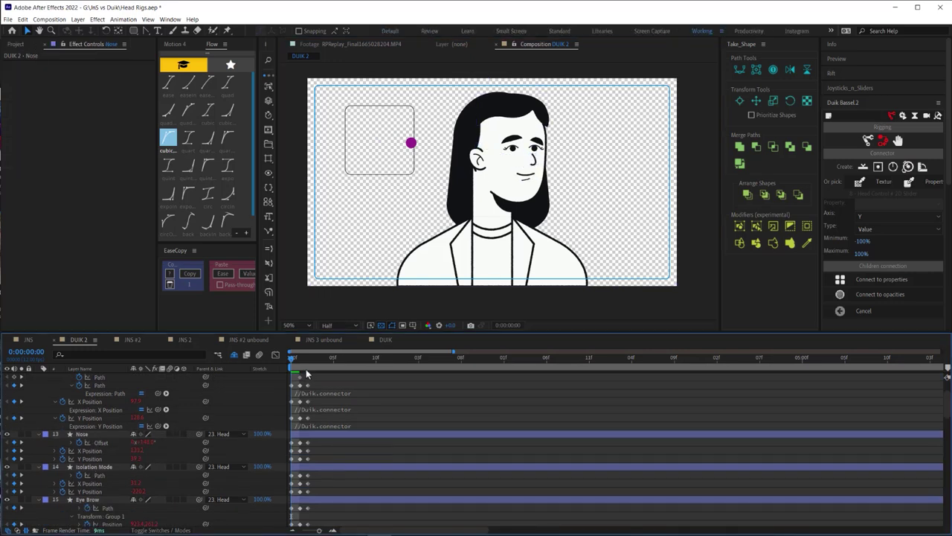
key("Page_Down")
key("Page_Down")
left_click(134, 451)
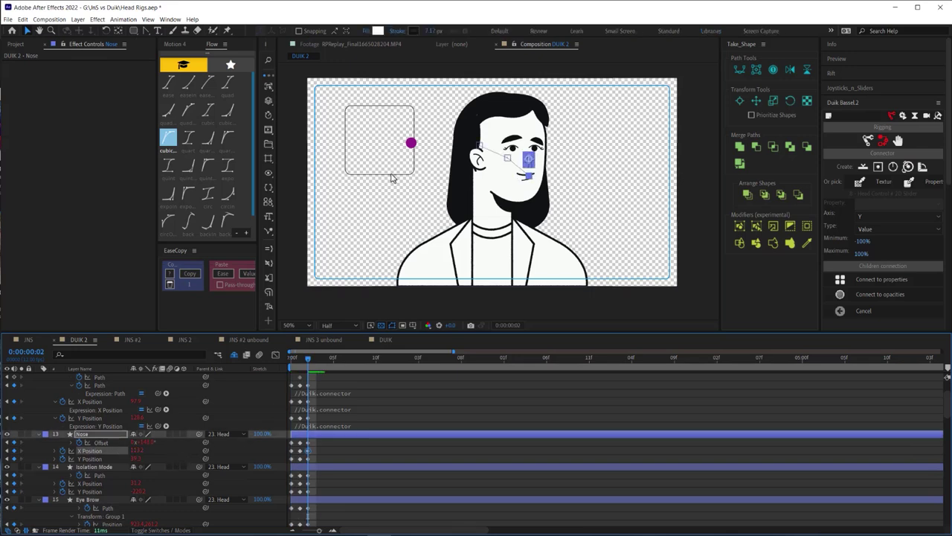
left_click_drag(411, 143, 379, 172)
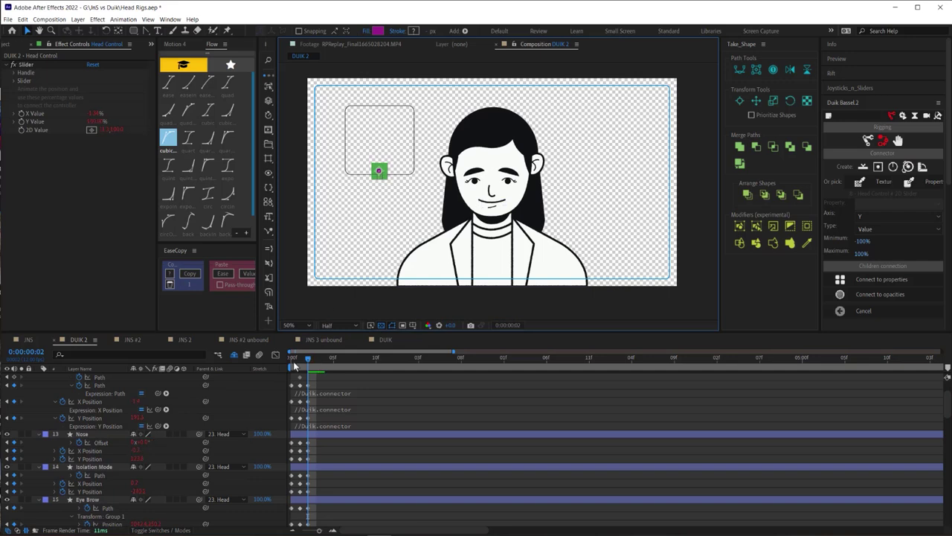
left_click(149, 458)
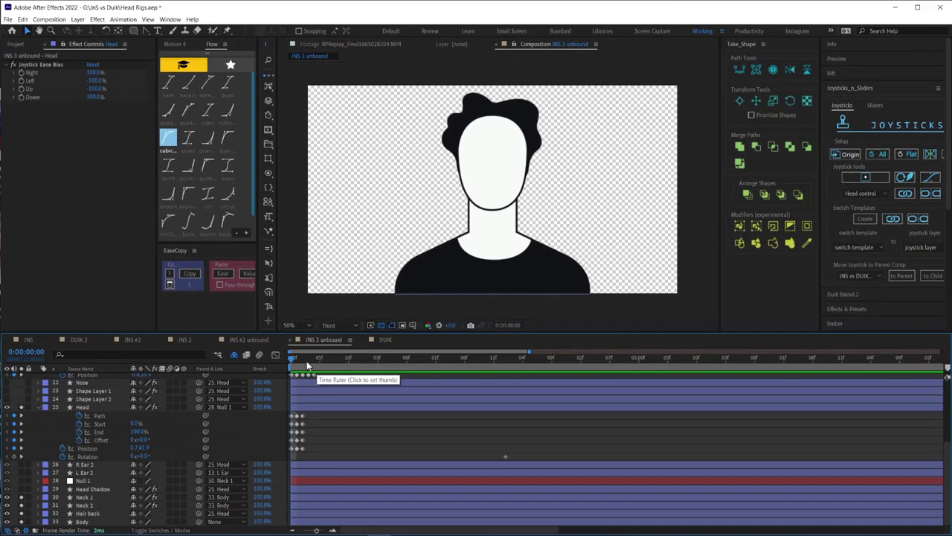
Step: At frame 3, return the Head shape to its origin pose, then deselect it
left_click(306, 361)
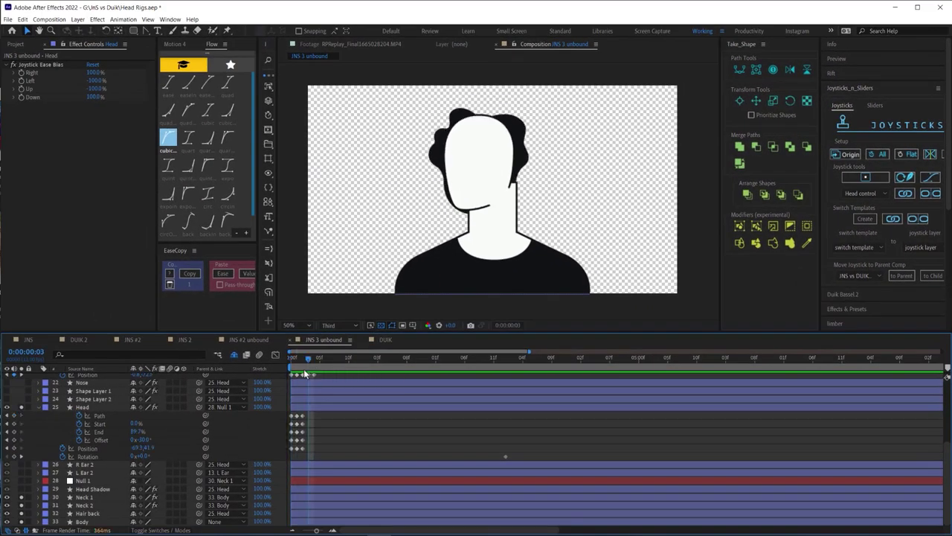
left_click(304, 407)
left_click(846, 156)
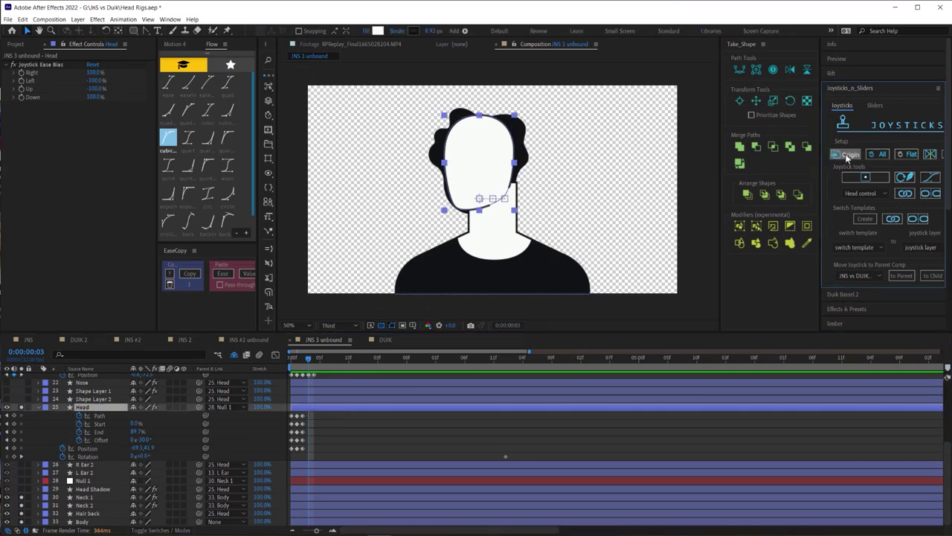
left_click(327, 443)
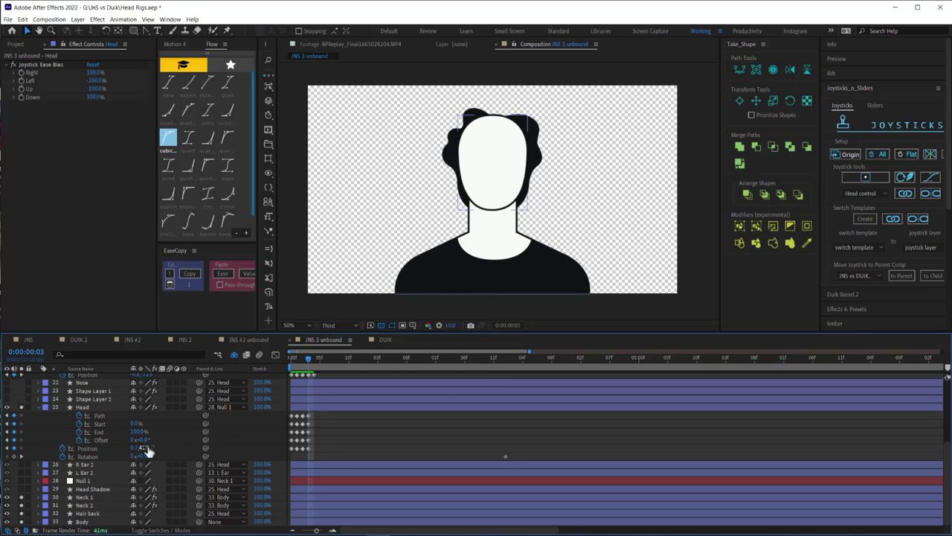
Step: Inspect the Head path's points, selecting the bottom point of the head outline
left_click(87, 448)
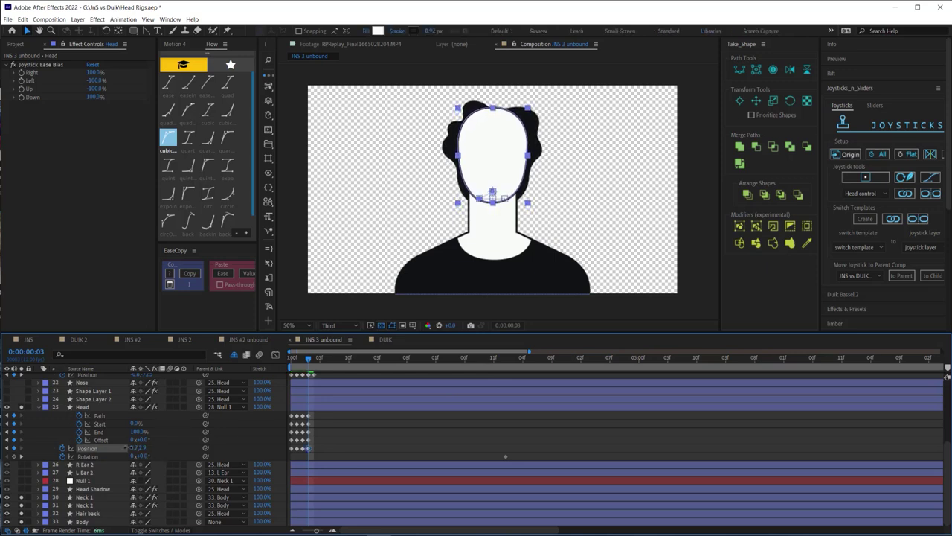
left_click(146, 29)
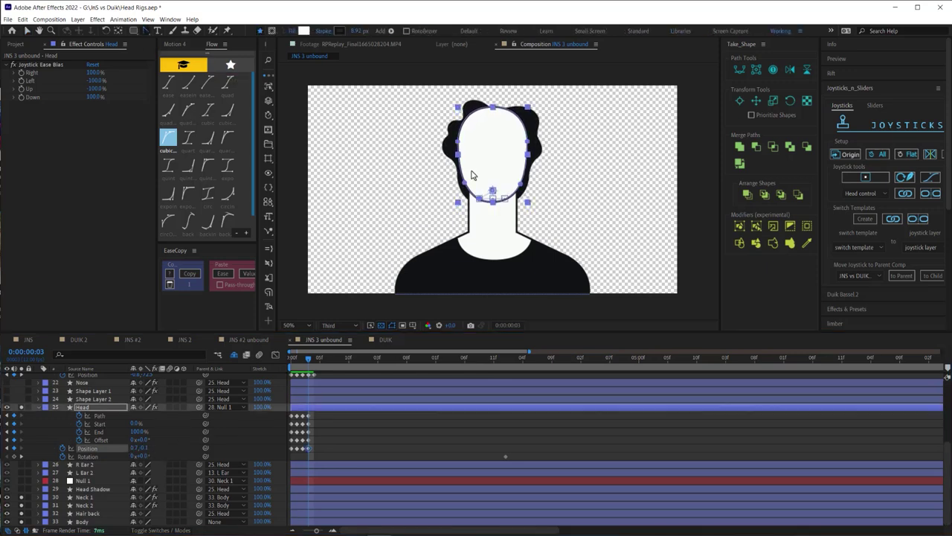
left_click(491, 205)
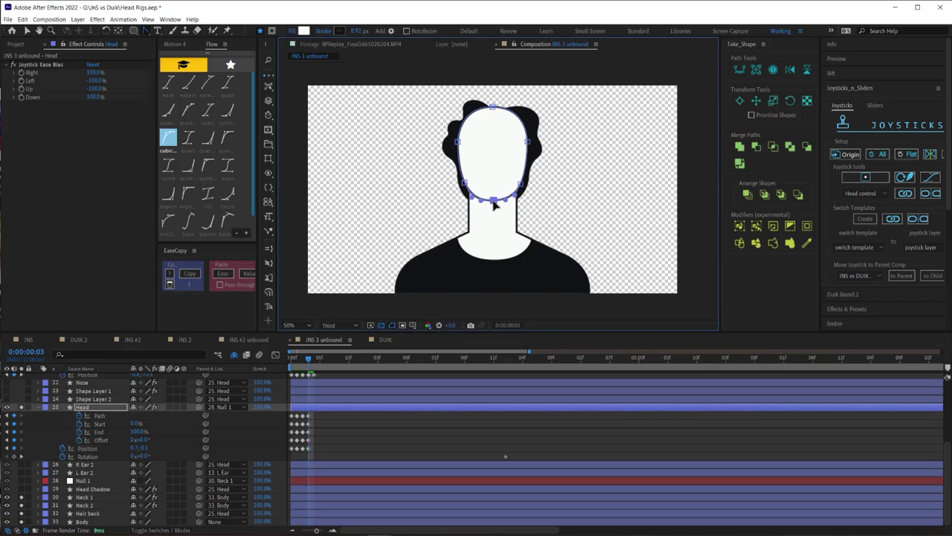
left_click(430, 427)
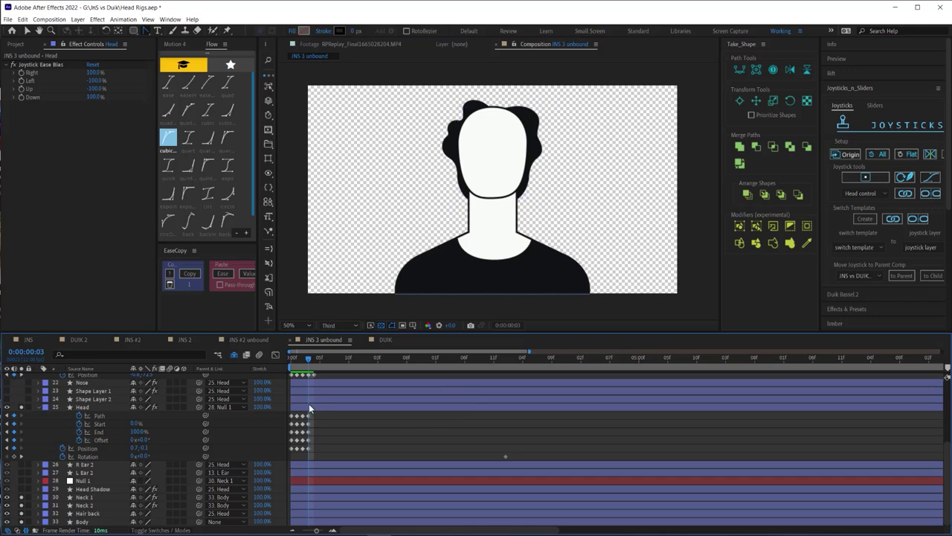
Step: Compare the head pose at frames 0, 2 and 3
left_click(291, 360)
left_click(306, 357)
left_click(304, 357)
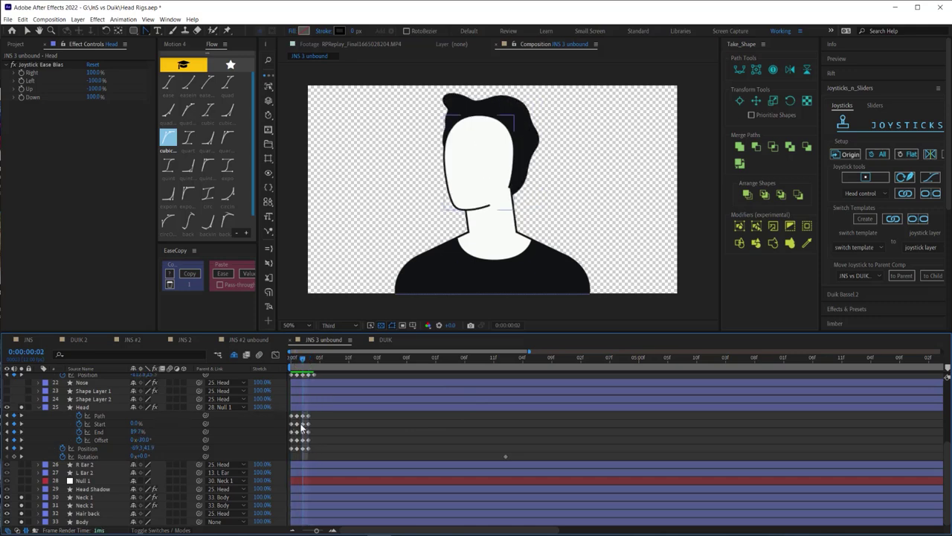
left_click(306, 357)
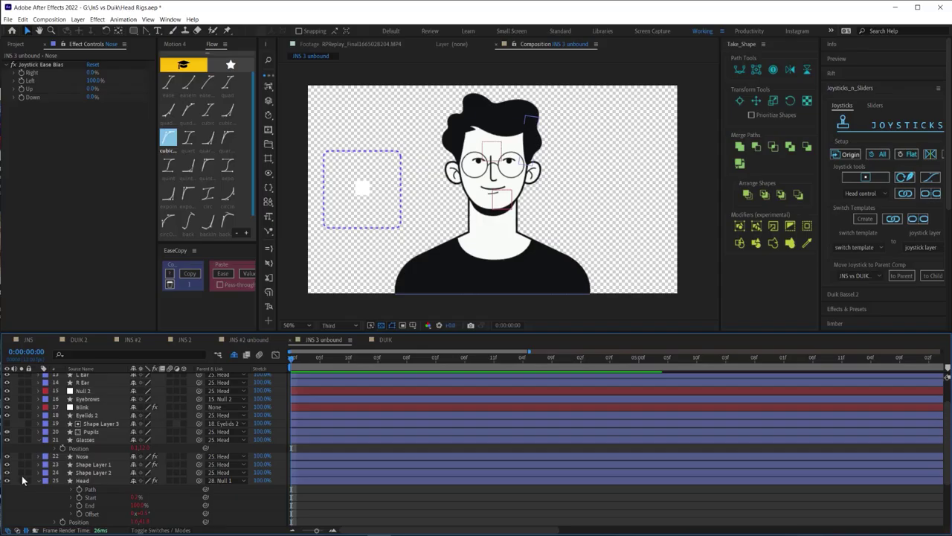
Step: Add a Joystick Ease Bias to Glasses with Right at 100%, then push the joystick to turn the head
left_click(39, 480)
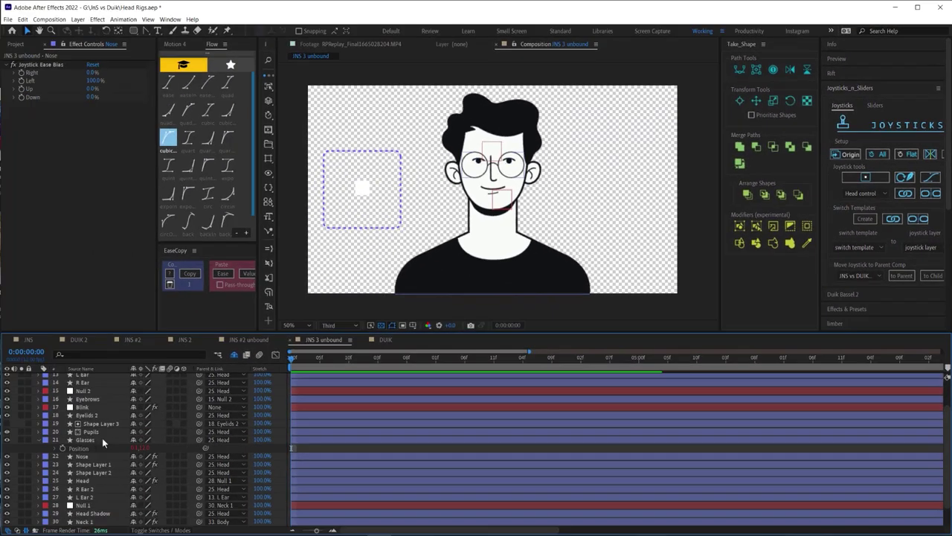
left_click(931, 178)
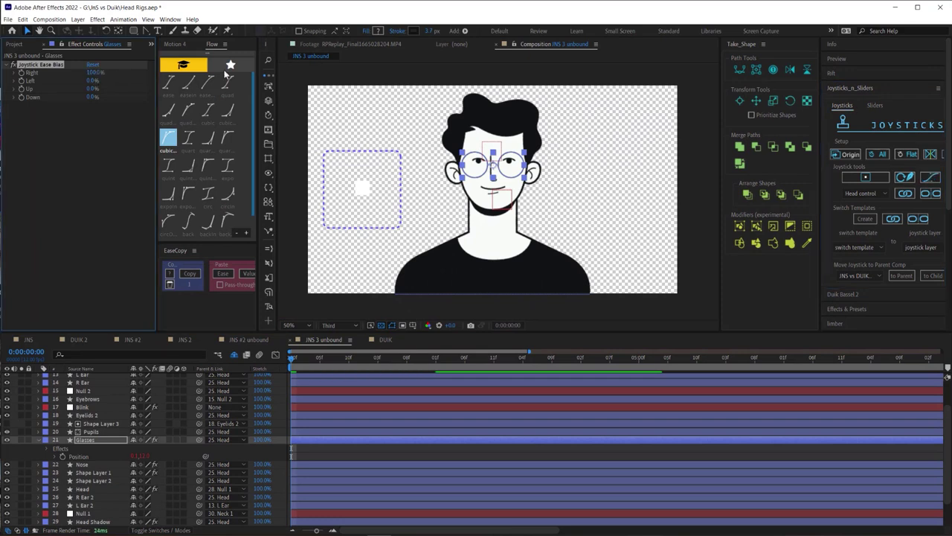
left_click_drag(88, 73, 92, 81)
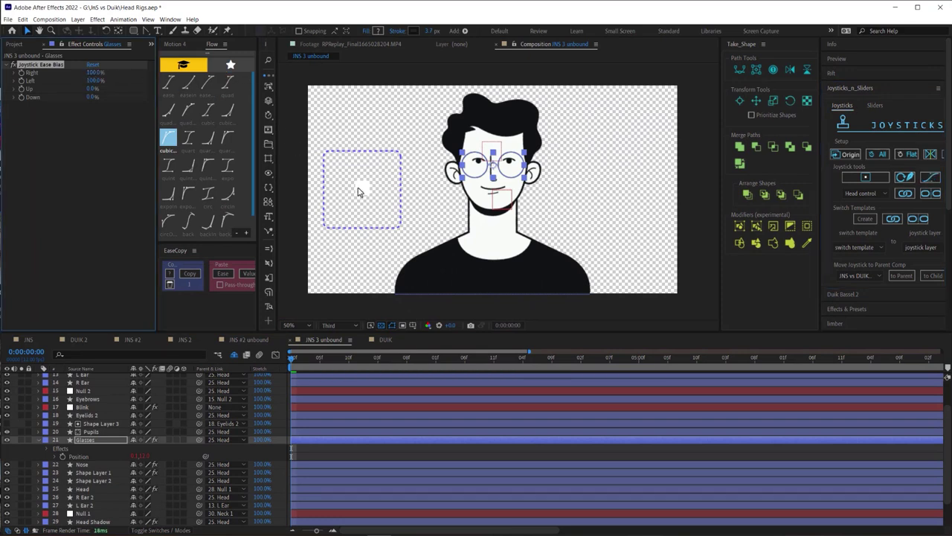
left_click_drag(359, 190, 405, 185)
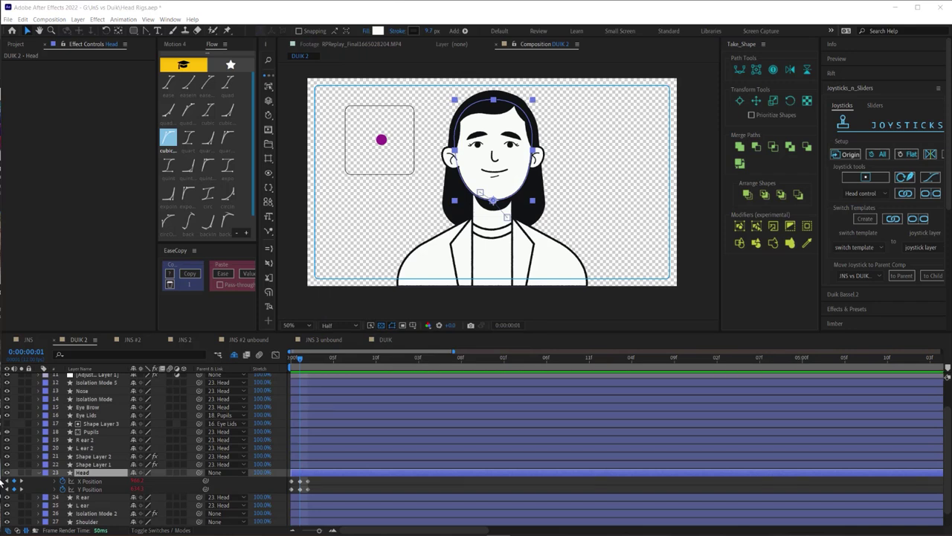
Step: Open the Duik Bassel tools, select the Head layer and marquee its X and Y Position keyframes
left_click(335, 479)
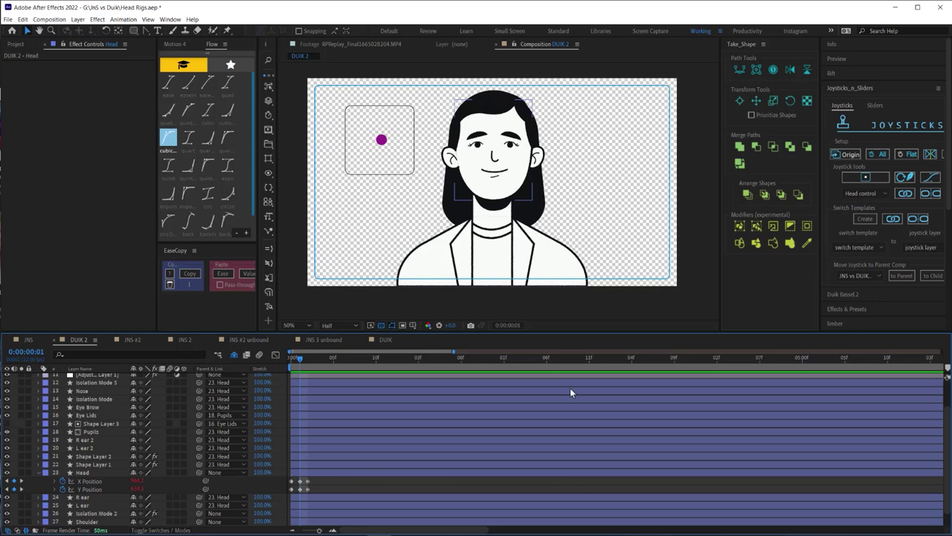
left_click(871, 89)
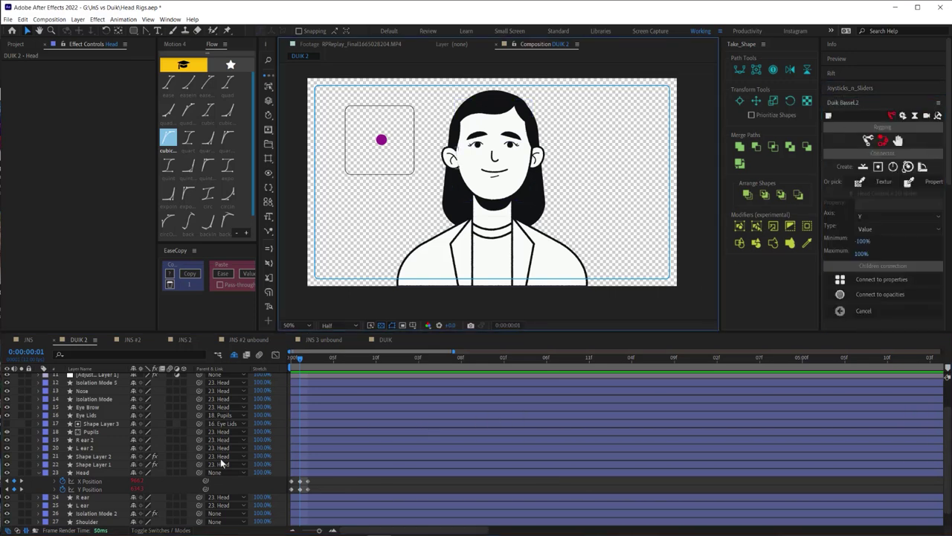
left_click(88, 482)
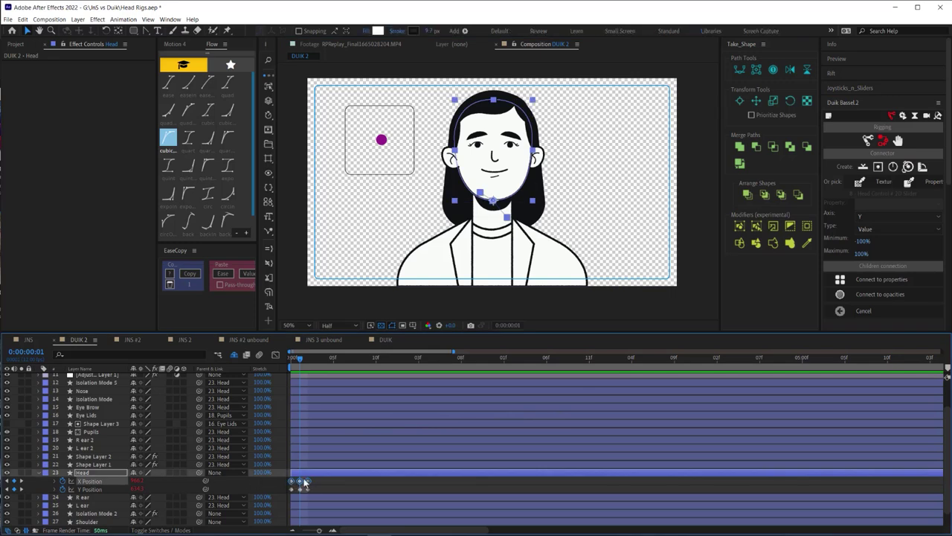
mouse_move(318, 485)
left_mouse_down()
mouse_move(300, 487)
mouse_move(325, 485)
left_mouse_up()
left_click(345, 484)
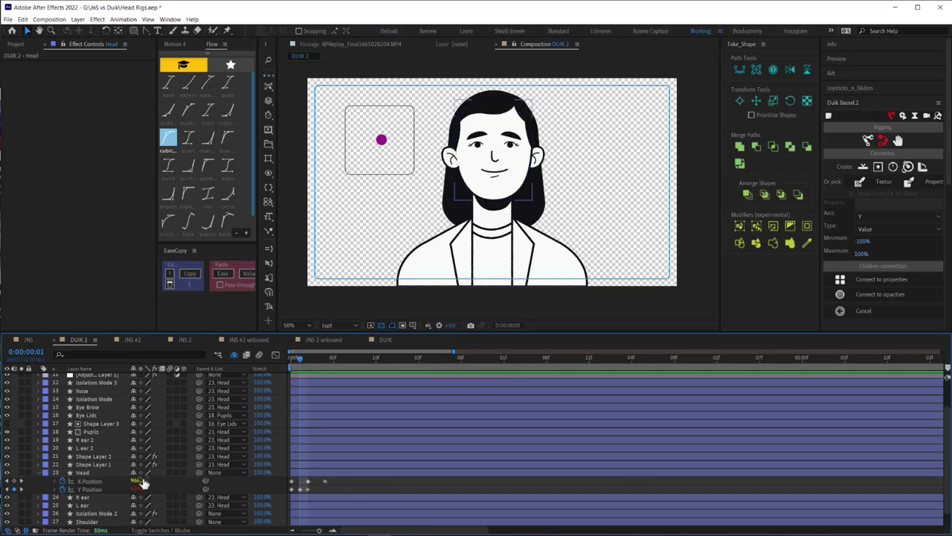
left_click(299, 482)
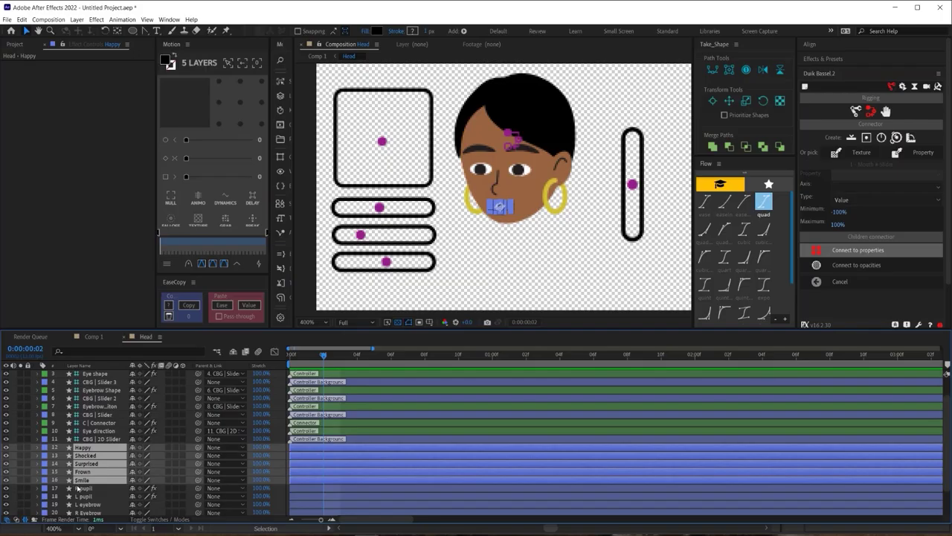
Step: Use 'Connect to opacities' so the five mouth expression layers' opacity is driven by the Duik controller
left_click(868, 266)
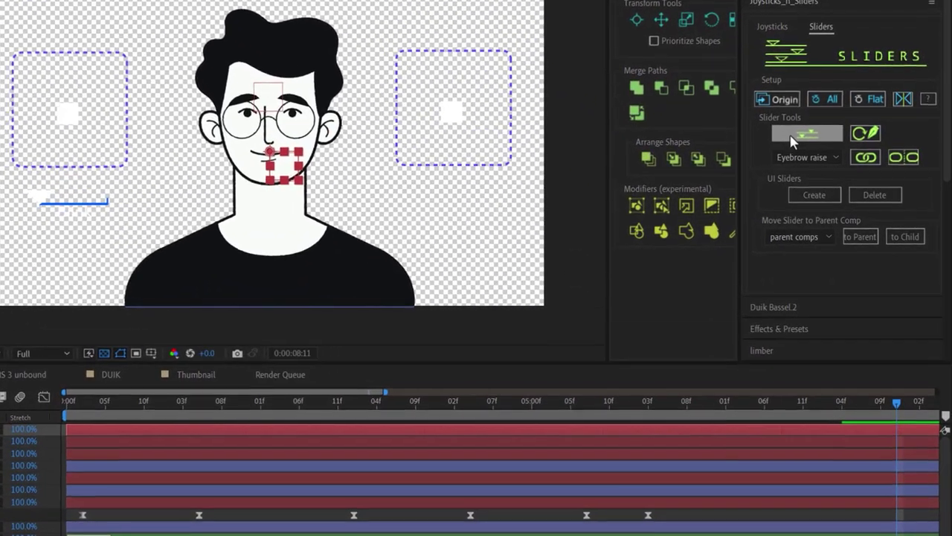
Step: Try a Joysticks 'n Sliders slider on the selected properties and dismiss the two-keyframe warning
left_click(792, 134)
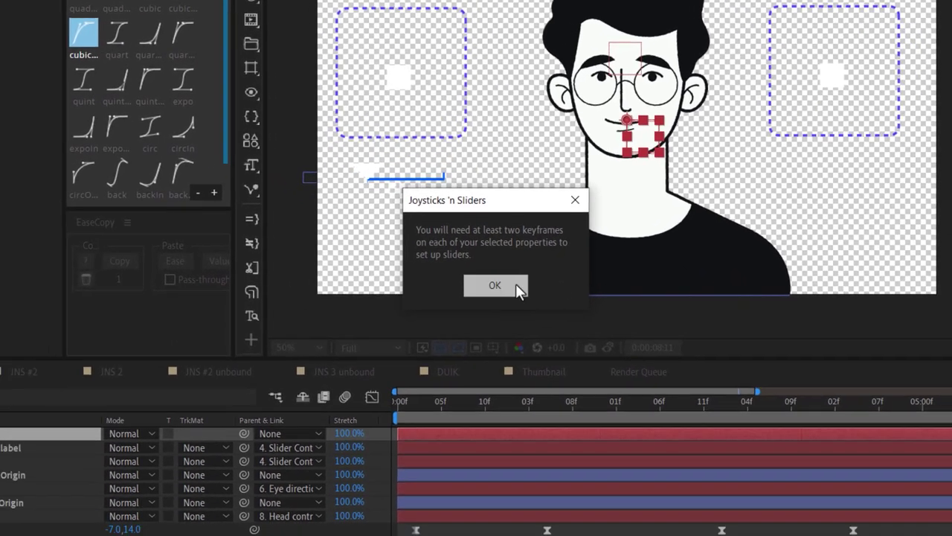
left_click(495, 304)
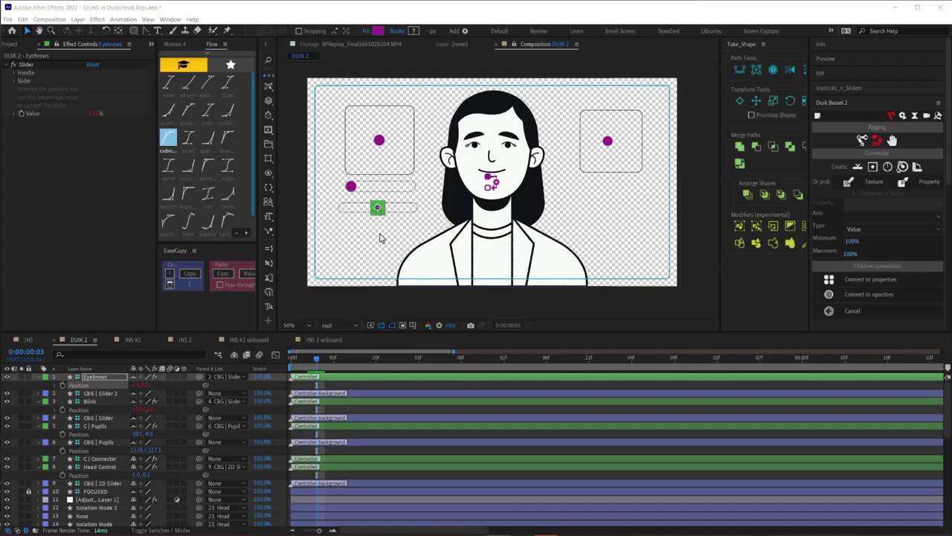
Step: Test the lower slider controller by sliding its handle right and back
left_click(377, 210)
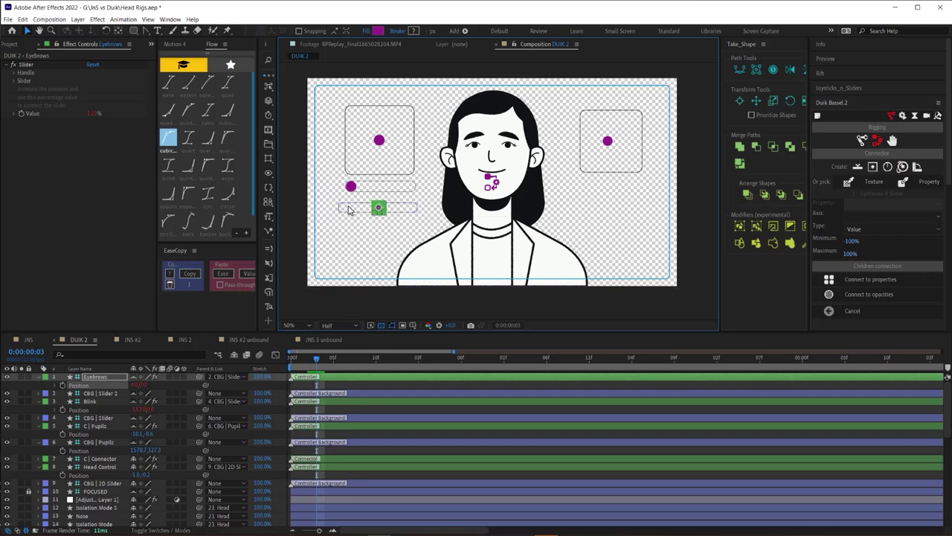
scroll(156, 480, "down", 5)
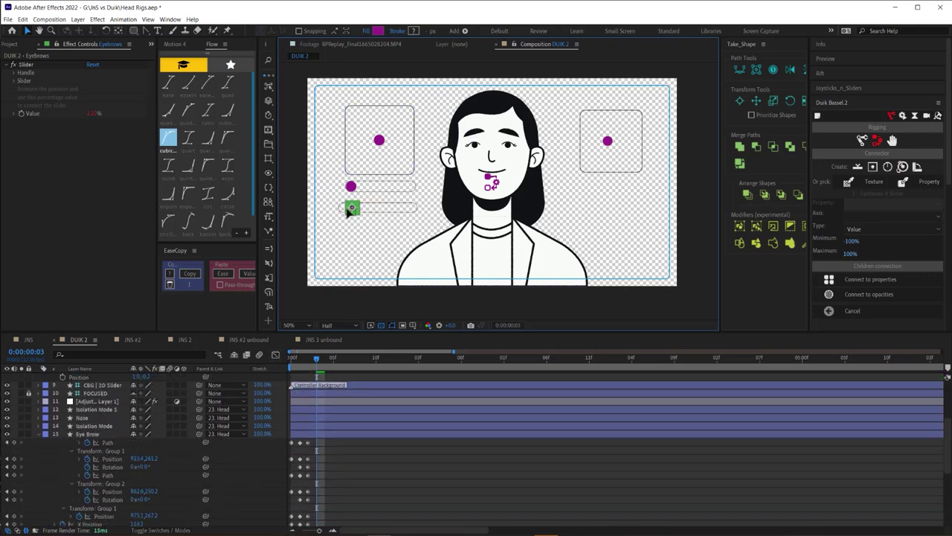
mouse_move(363, 212)
left_mouse_down()
mouse_move(407, 208)
mouse_move(370, 210)
left_mouse_up()
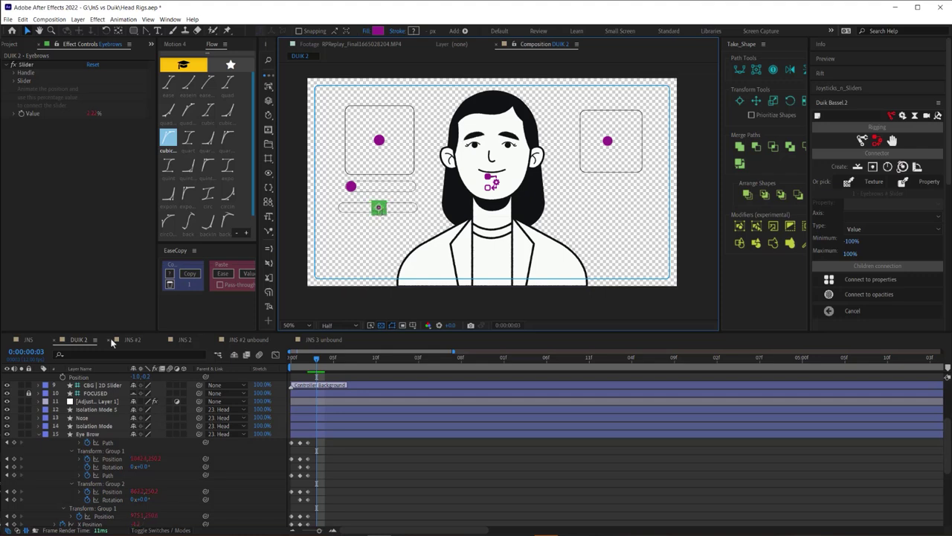
Step: Connect Eye Brow Group 1 and 2 Rotation to the lower slider with connector Maximum 0%
left_click(110, 466)
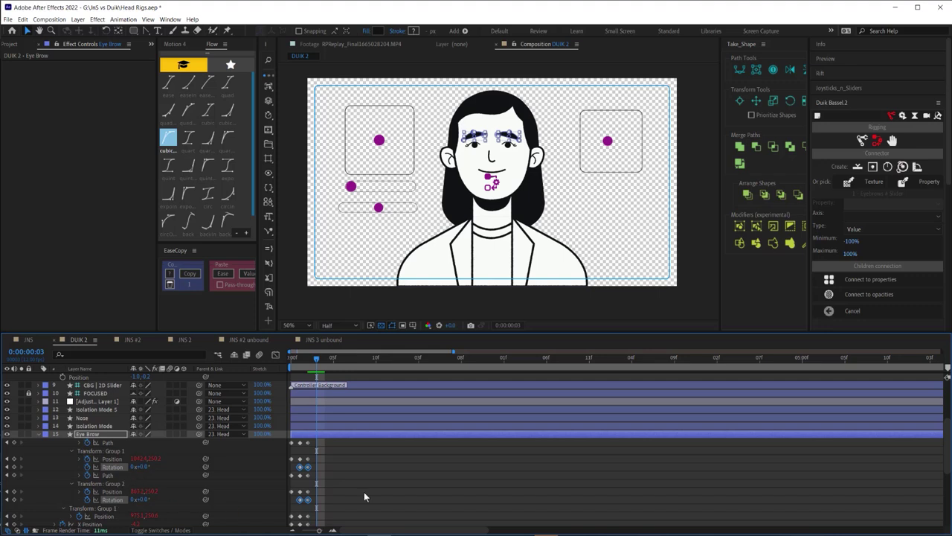
left_click(848, 254)
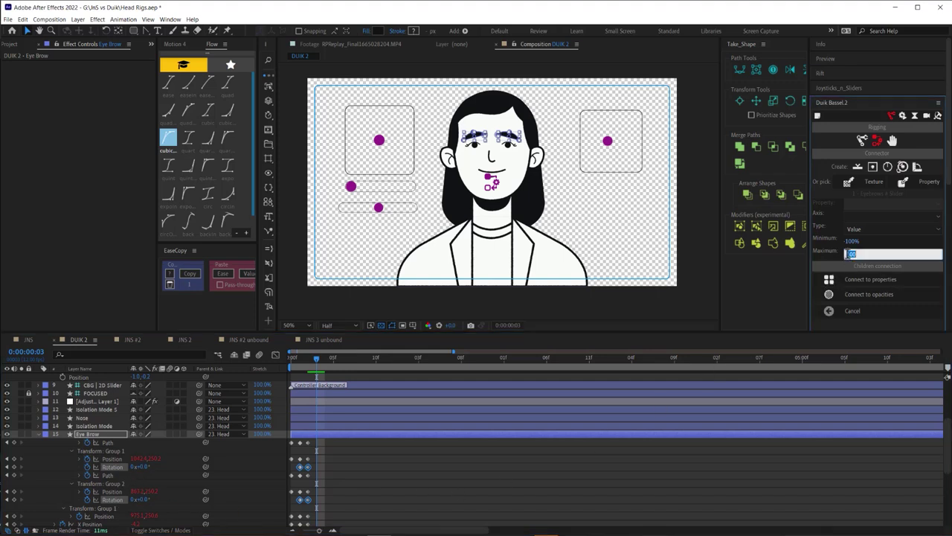
type("0")
key("Return")
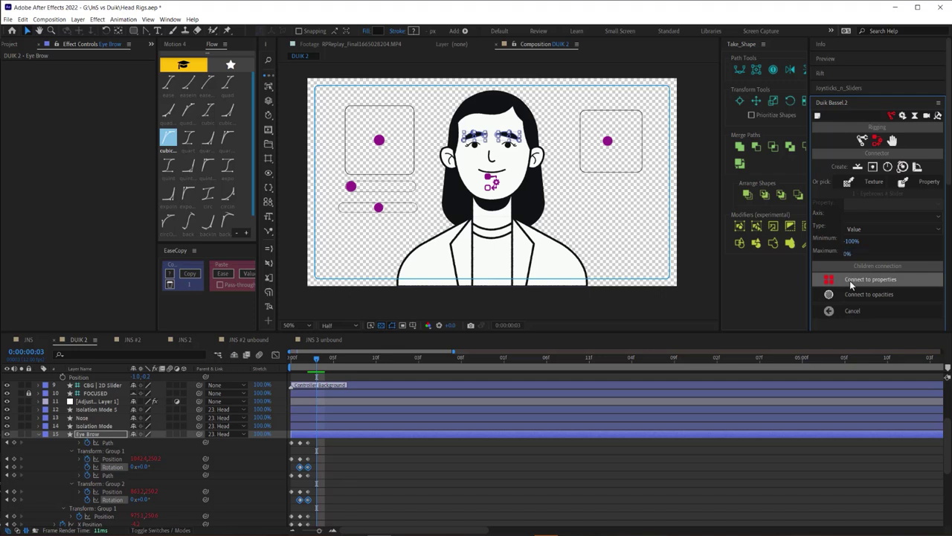
left_click(868, 294)
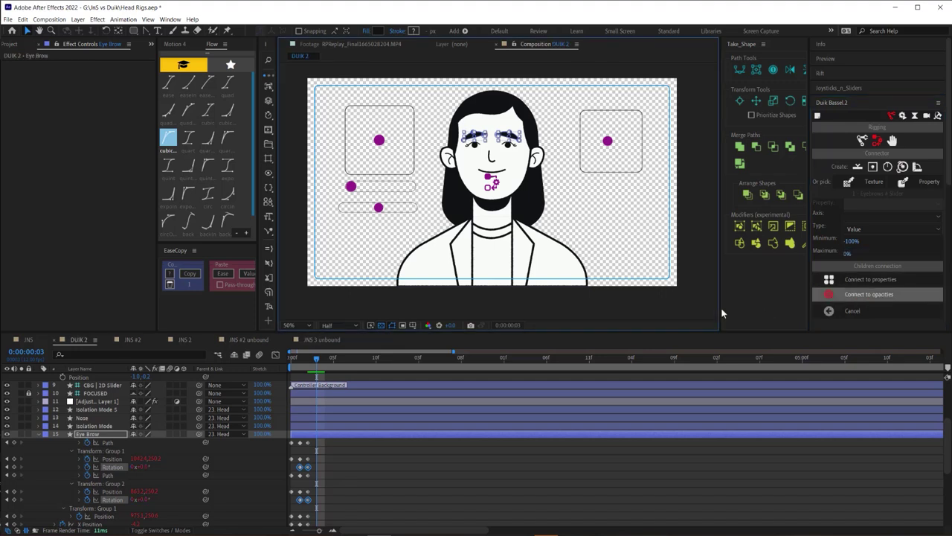
left_click(378, 208)
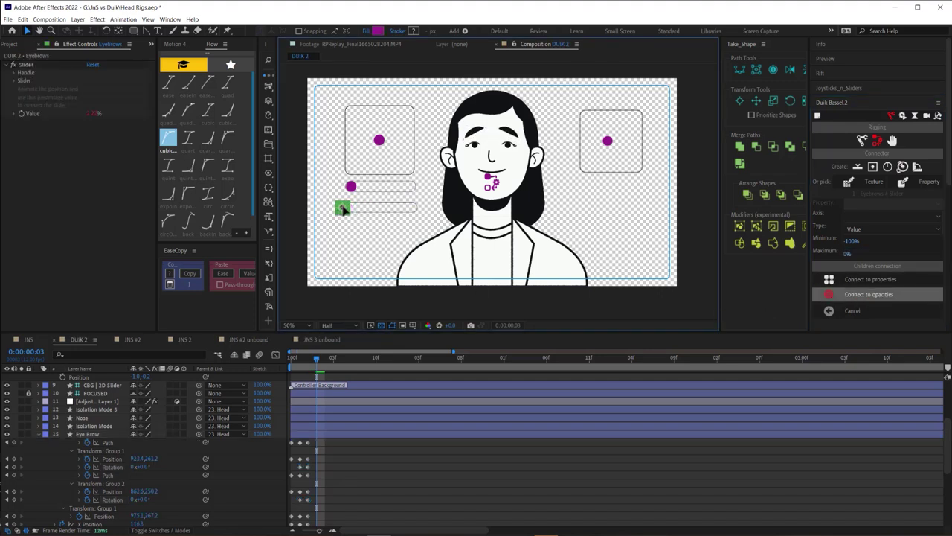